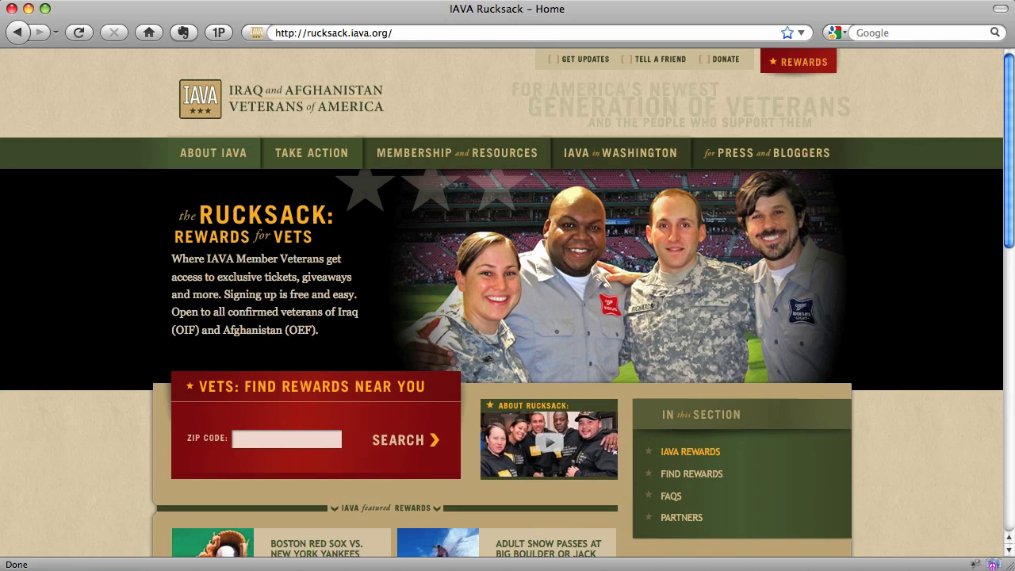
{"action": "scroll", "coordinate": [954, 444], "scroll_direction": "down", "scroll_amount": 5}
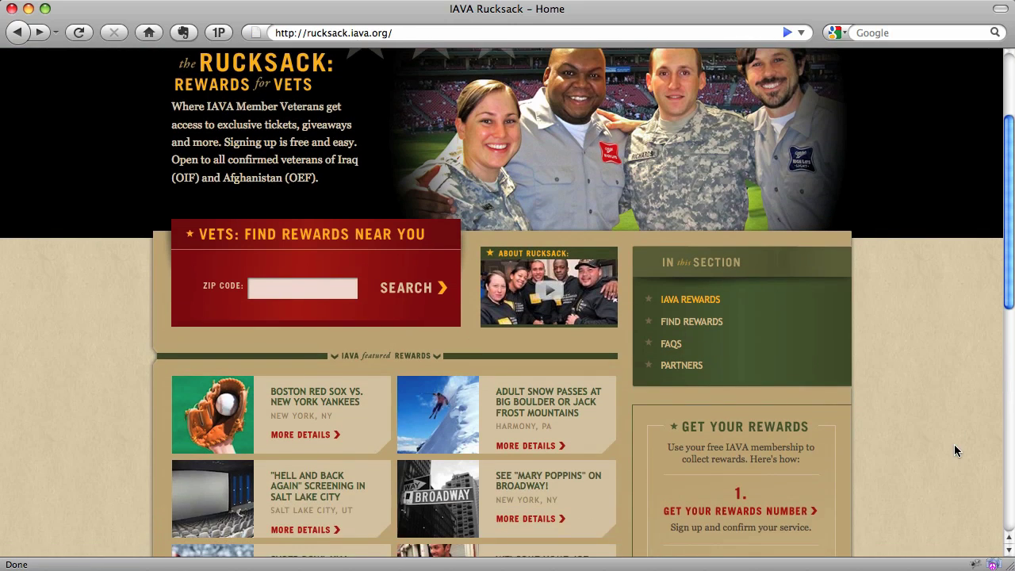
{"action": "scroll", "coordinate": [954, 445], "scroll_direction": "down", "scroll_amount": 2}
{"action": "scroll", "coordinate": [955, 449], "scroll_direction": "down", "scroll_amount": 2}
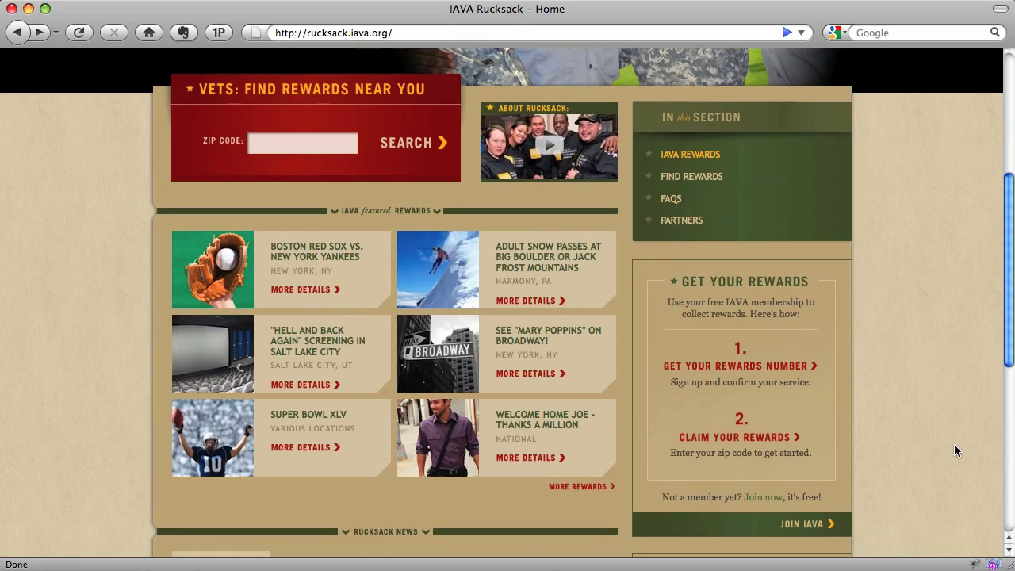
{"action": "scroll", "coordinate": [955, 445], "scroll_direction": "up", "scroll_amount": 4}
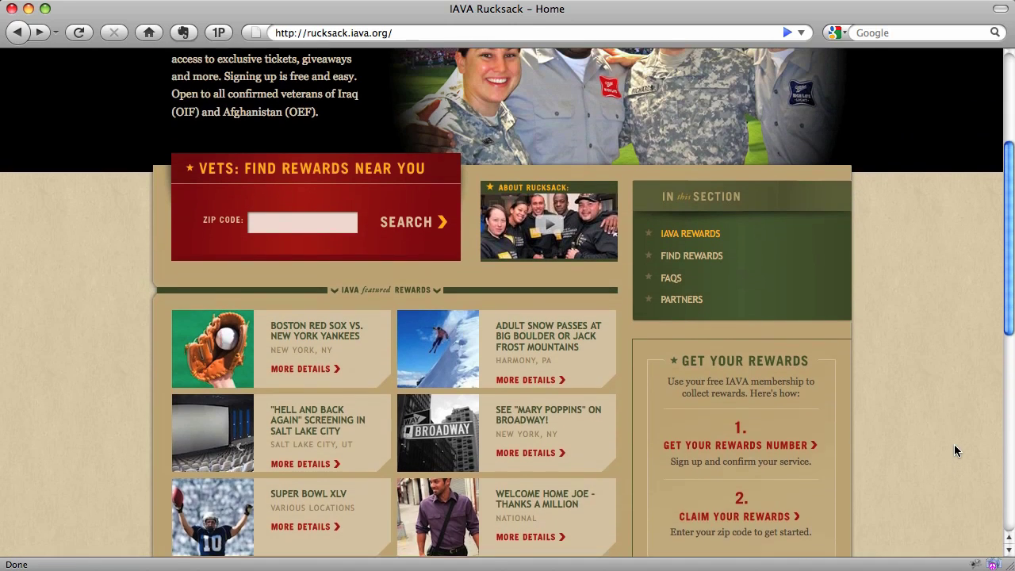
{"action": "scroll", "coordinate": [956, 446], "scroll_direction": "up", "scroll_amount": 4}
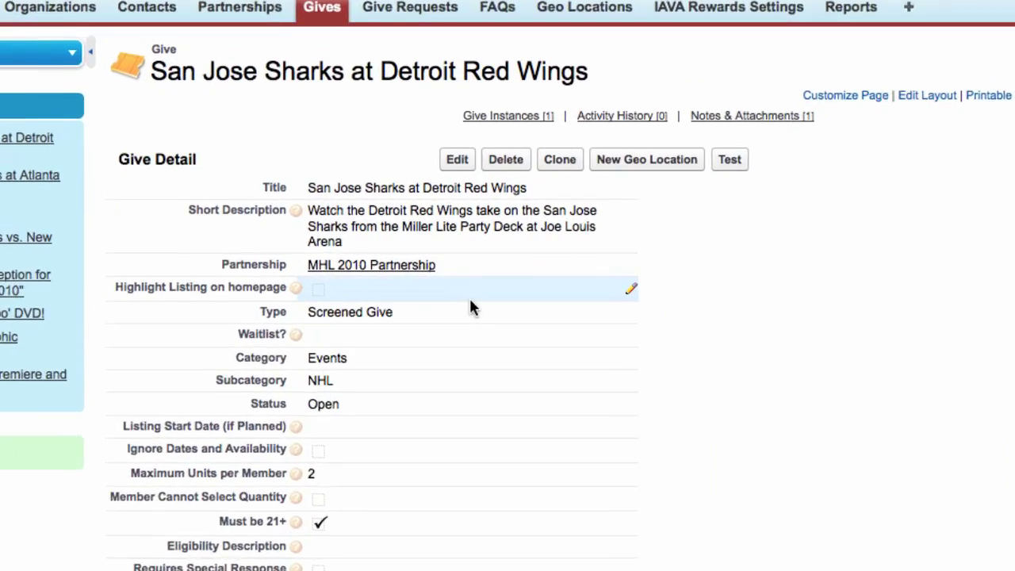
Try First Come First Served as the give's type, then revert it to Screened Give.
{"action": "double_click", "coordinate": [416, 335]}
{"action": "left_click", "coordinate": [553, 308]}
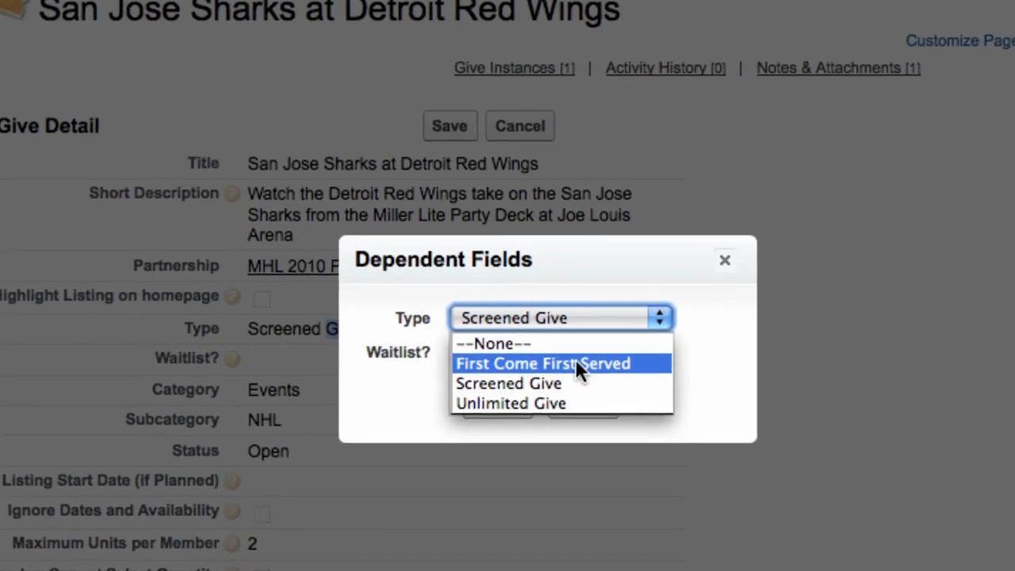
{"action": "left_click", "coordinate": [540, 368]}
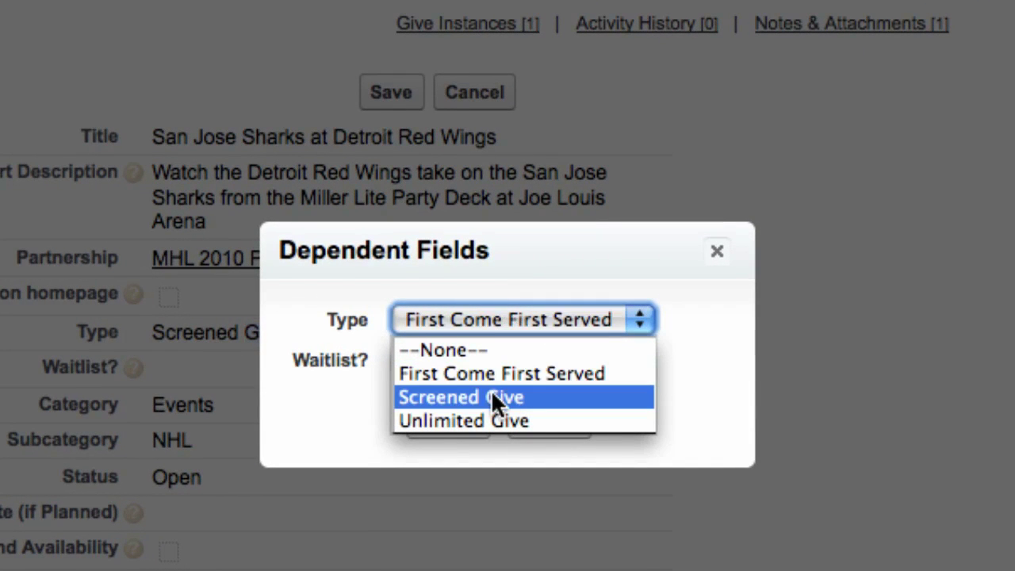
{"action": "left_click", "coordinate": [499, 392]}
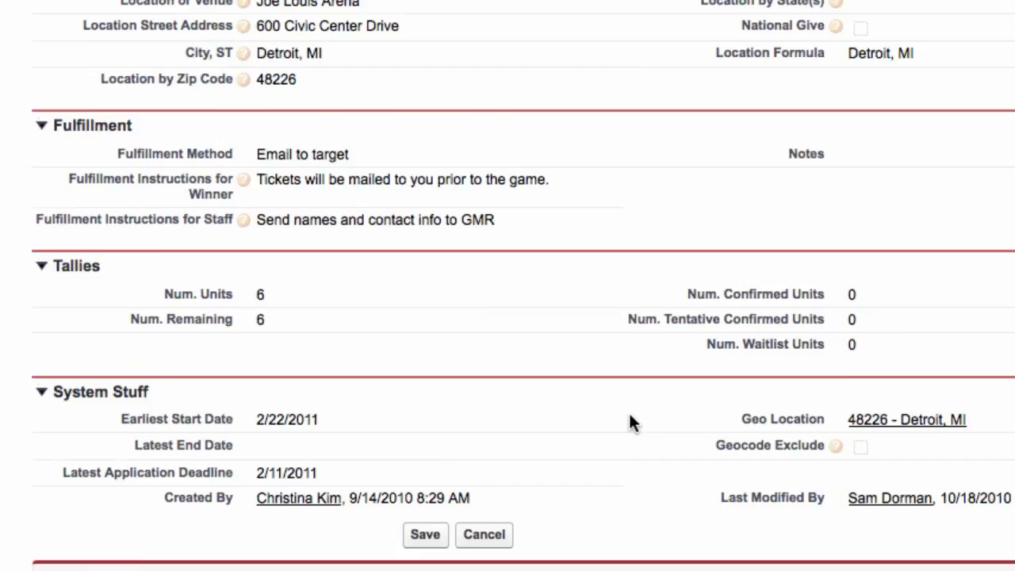
Set the give's status to Planned and start editing its Listing Start Date.
{"action": "scroll", "coordinate": [630, 422], "scroll_direction": "down", "scroll_amount": 5}
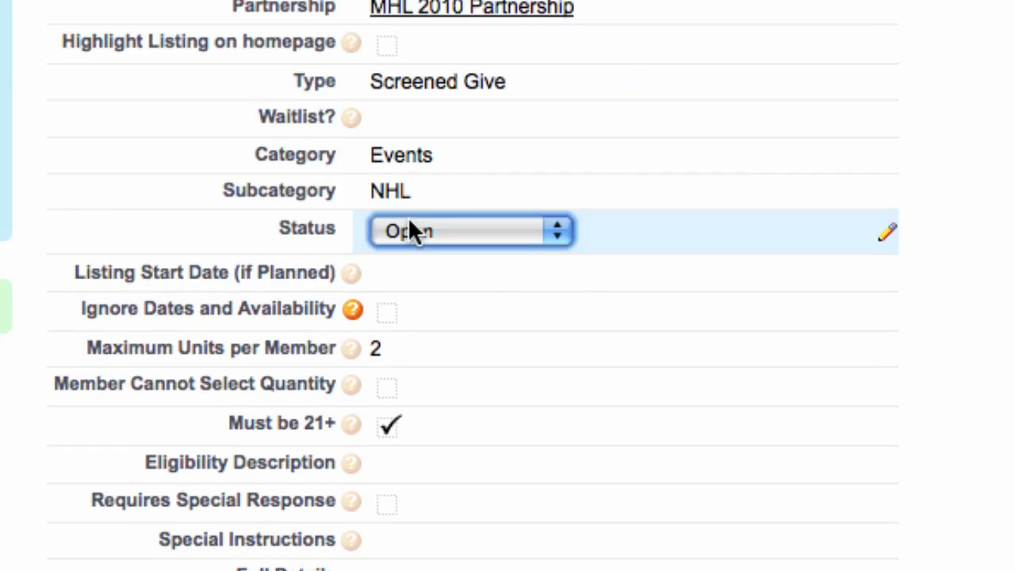
{"action": "left_click", "coordinate": [414, 222]}
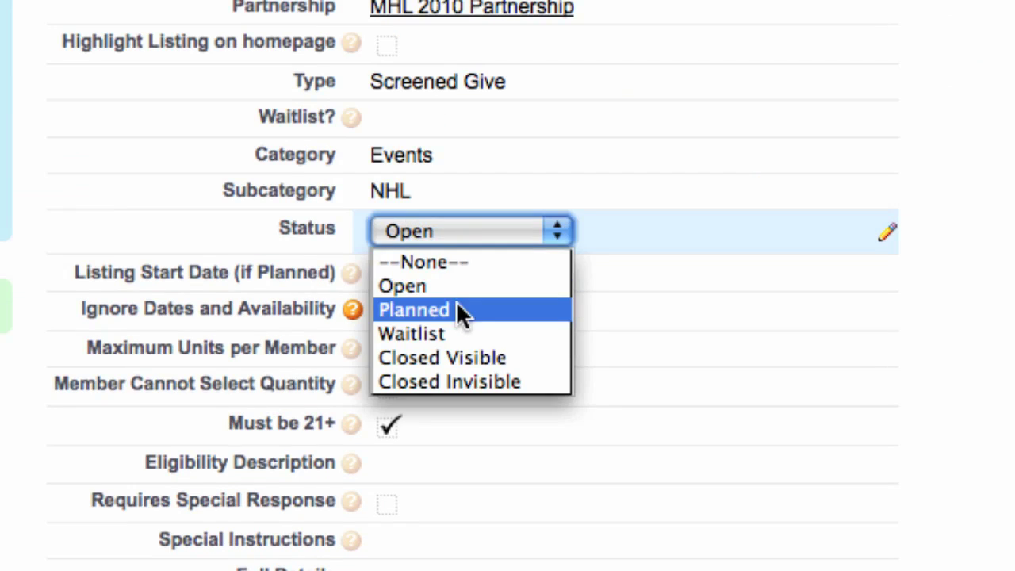
{"action": "left_click", "coordinate": [463, 311]}
{"action": "double_click", "coordinate": [408, 277]}
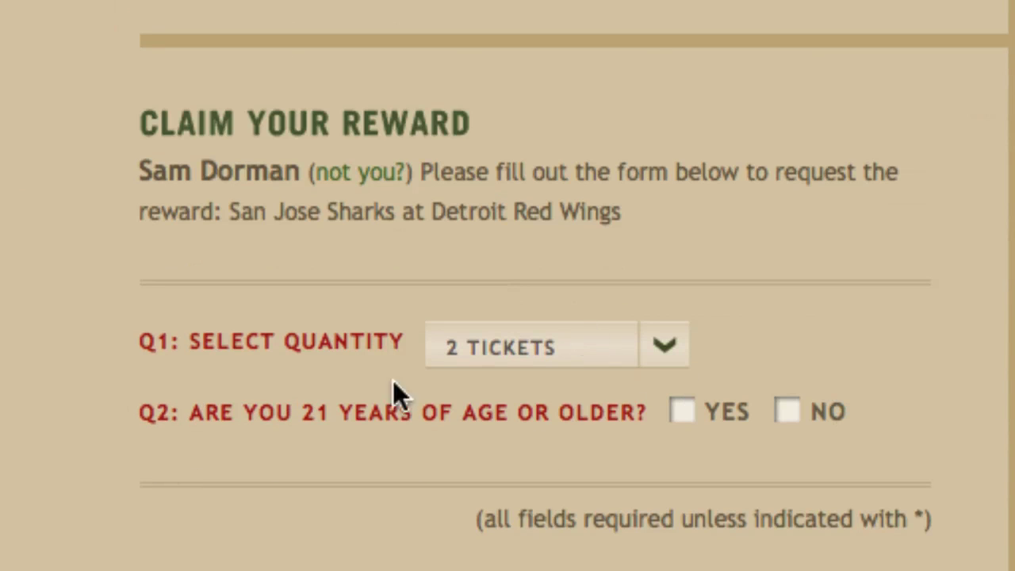
Answer YES to the 21-or-older question, mark the special-response option, and submit the reward request.
{"action": "left_click", "coordinate": [690, 421]}
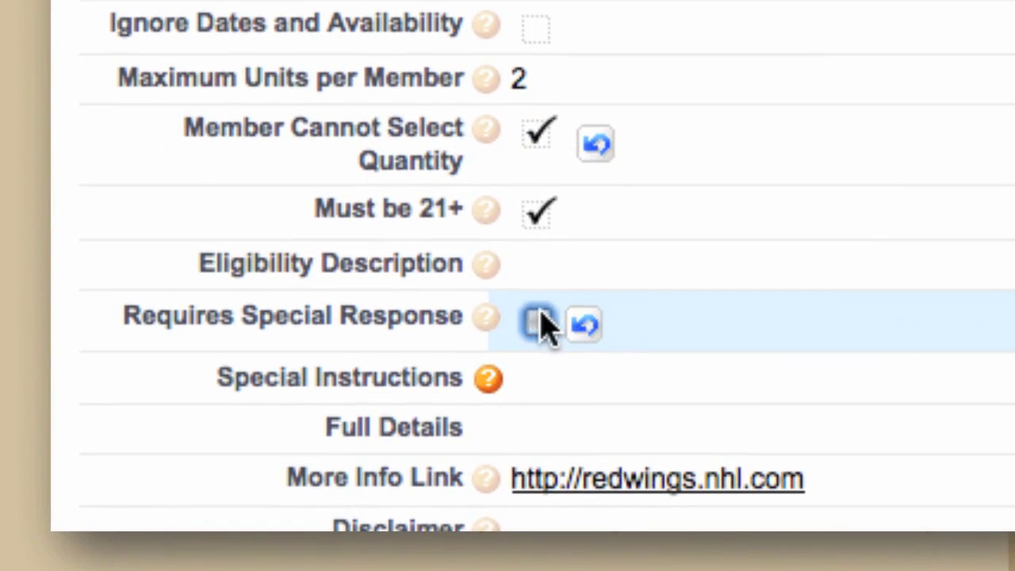
{"action": "left_click", "coordinate": [540, 336]}
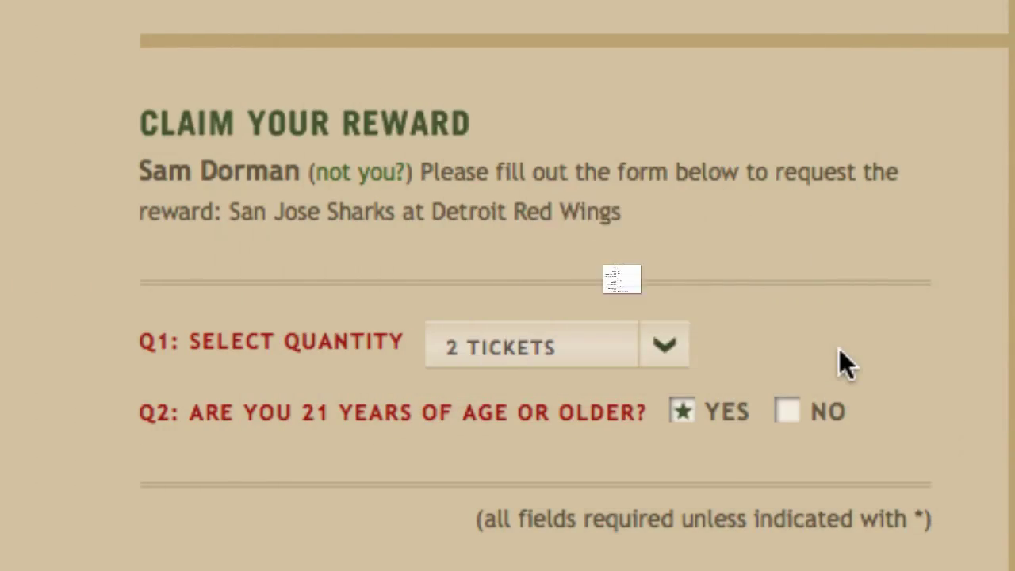
{"action": "scroll", "coordinate": [179, 228], "scroll_direction": "up", "scroll_amount": 5}
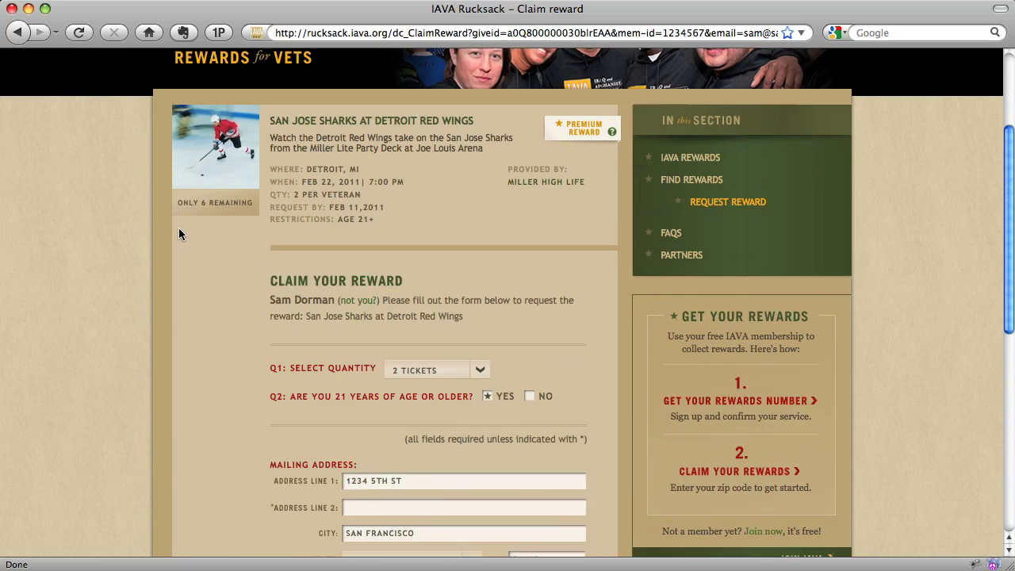
{"action": "scroll", "coordinate": [181, 229], "scroll_direction": "down", "scroll_amount": 4}
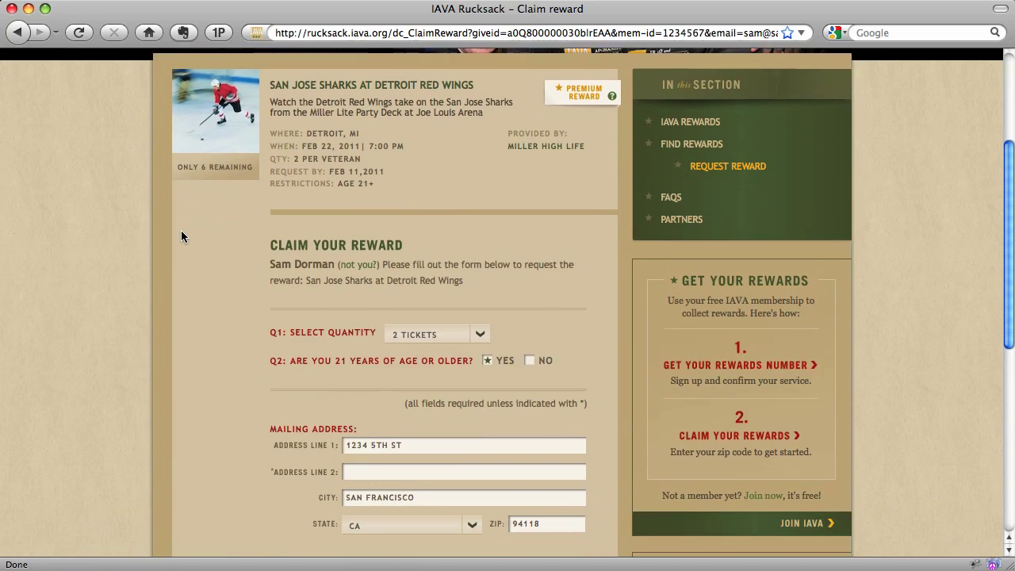
{"action": "scroll", "coordinate": [179, 242], "scroll_direction": "down", "scroll_amount": 1}
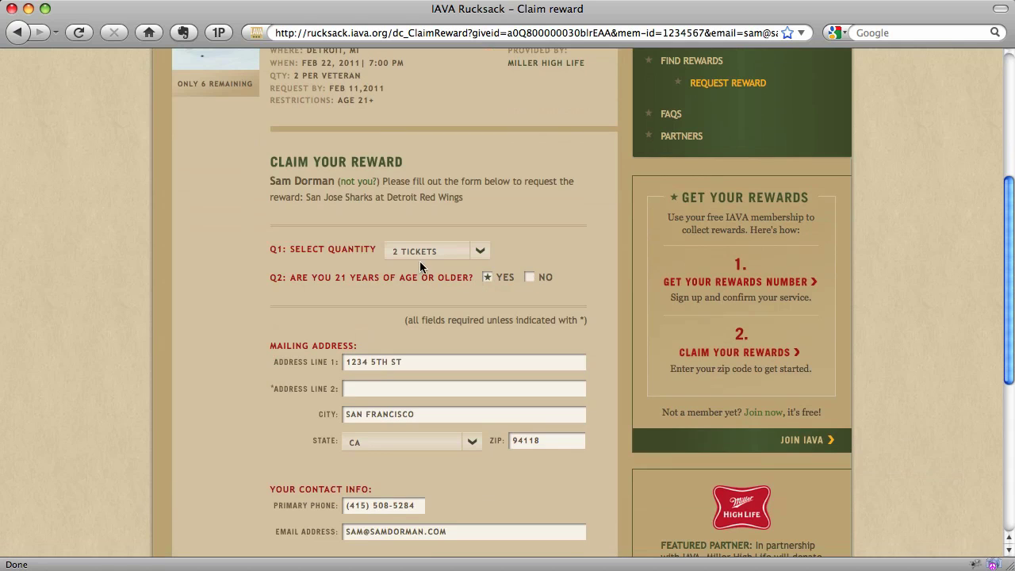
{"action": "scroll", "coordinate": [197, 309], "scroll_direction": "down", "scroll_amount": 2}
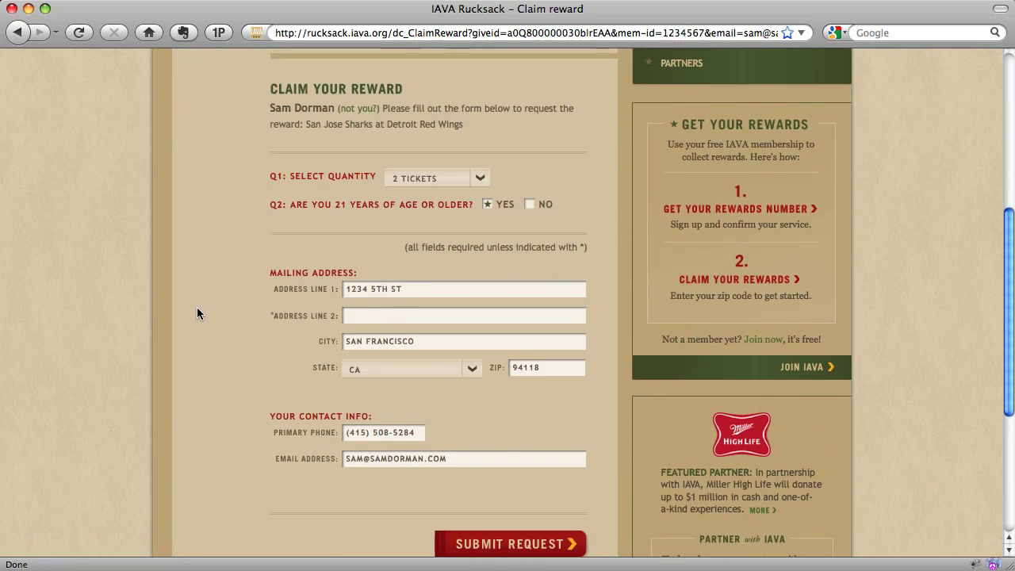
{"action": "scroll", "coordinate": [197, 308], "scroll_direction": "down", "scroll_amount": 1}
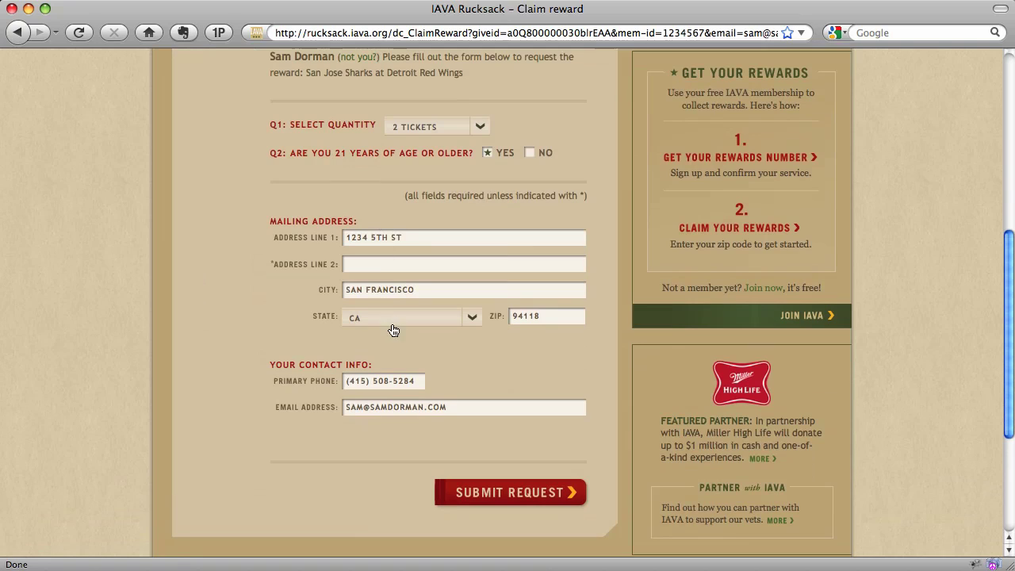
{"action": "left_click", "coordinate": [502, 495]}
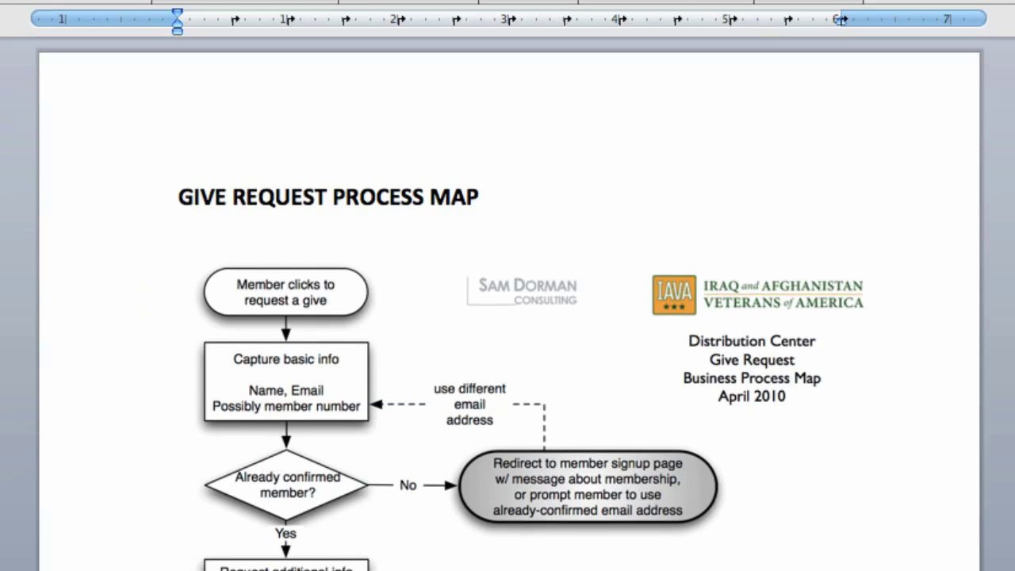
Scroll past the process map and properties pages to the Give object's Field List table.
{"action": "scroll", "coordinate": [507, 318], "scroll_direction": "down", "scroll_amount": 2}
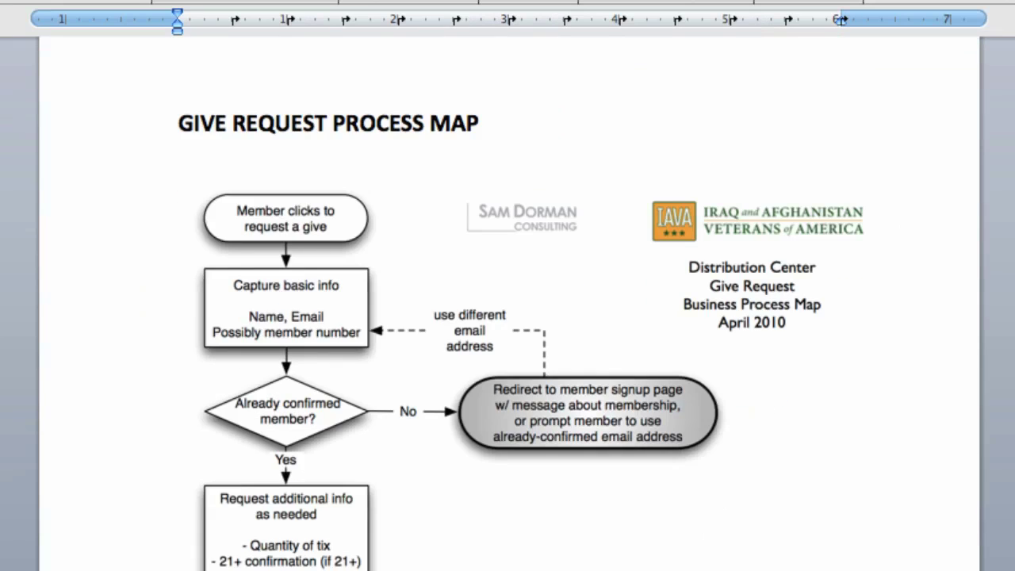
{"action": "scroll", "coordinate": [507, 317], "scroll_direction": "down", "scroll_amount": 3}
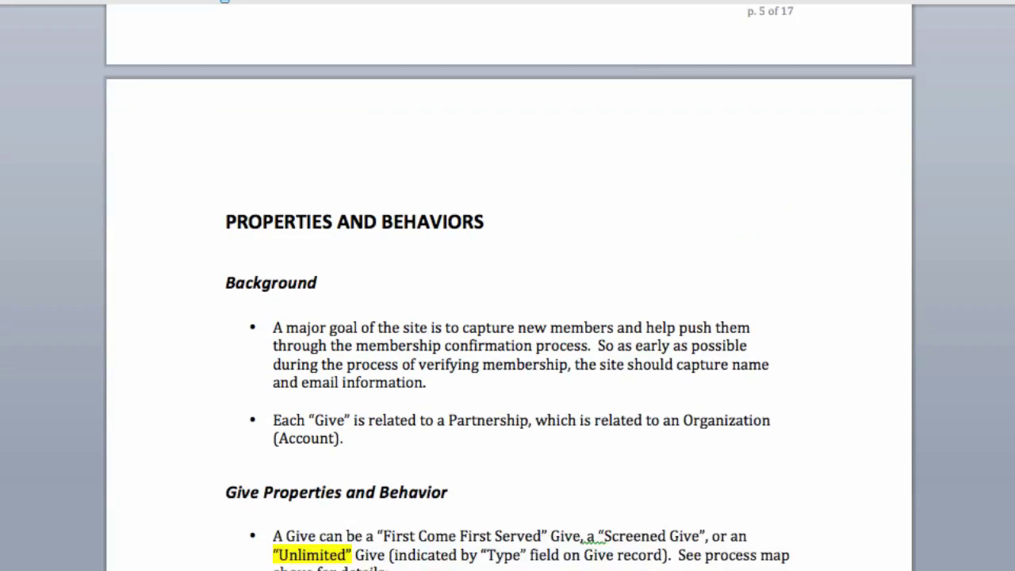
{"action": "scroll", "coordinate": [508, 317], "scroll_direction": "down", "scroll_amount": 1}
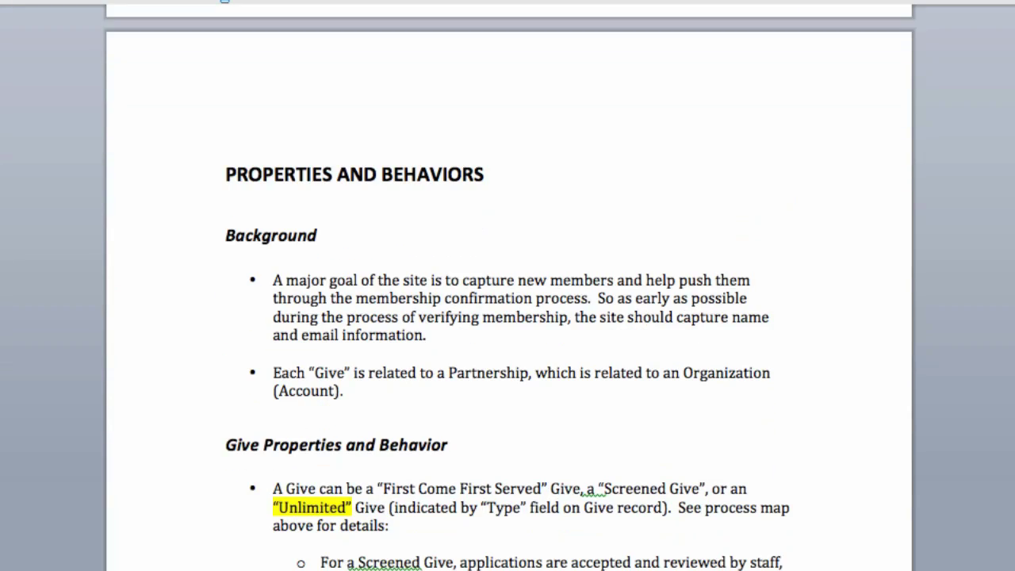
{"action": "scroll", "coordinate": [507, 301], "scroll_direction": "down", "scroll_amount": 2}
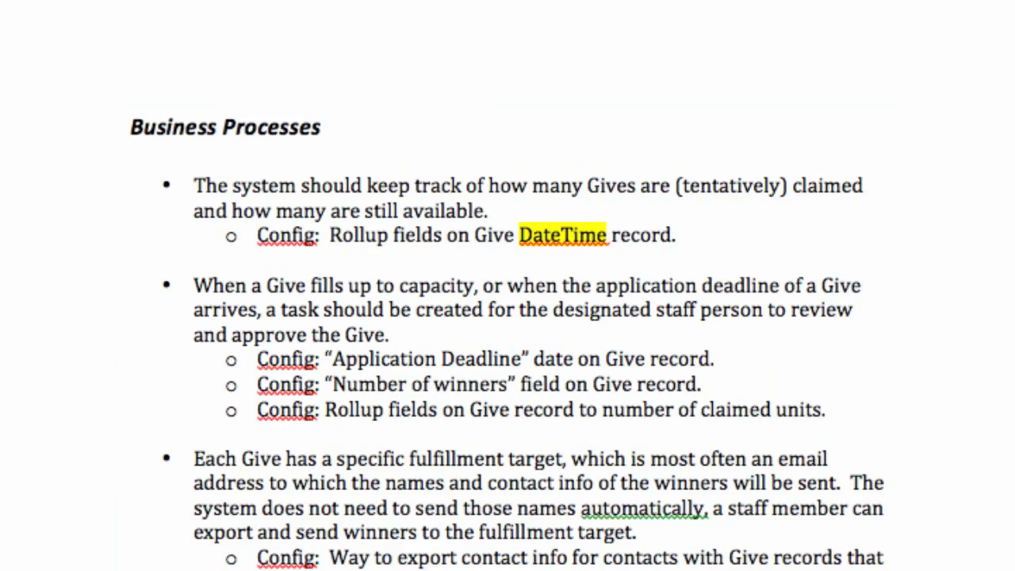
{"action": "scroll", "coordinate": [507, 318], "scroll_direction": "down", "scroll_amount": 3}
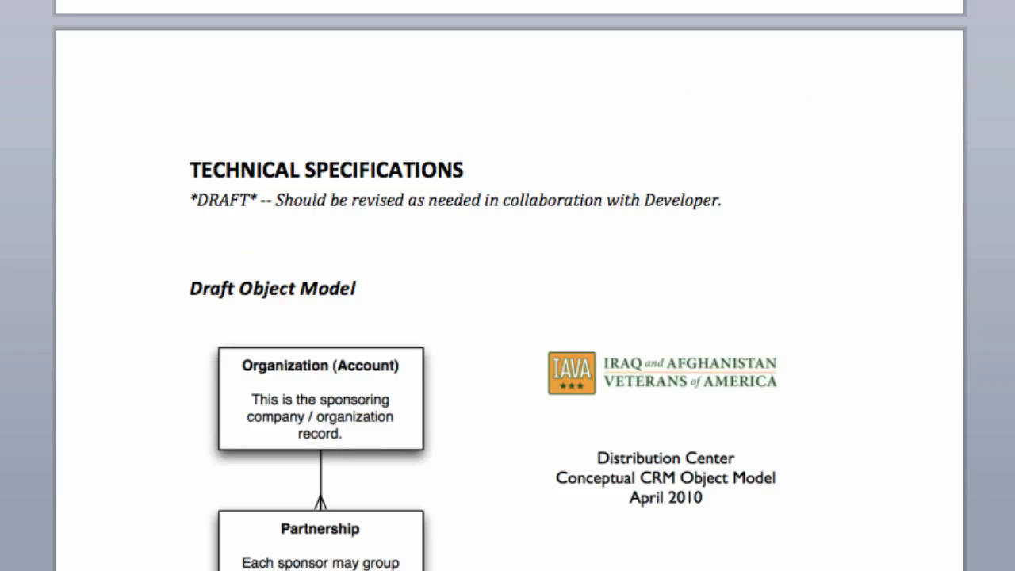
{"action": "scroll", "coordinate": [508, 301], "scroll_direction": "down", "scroll_amount": 4}
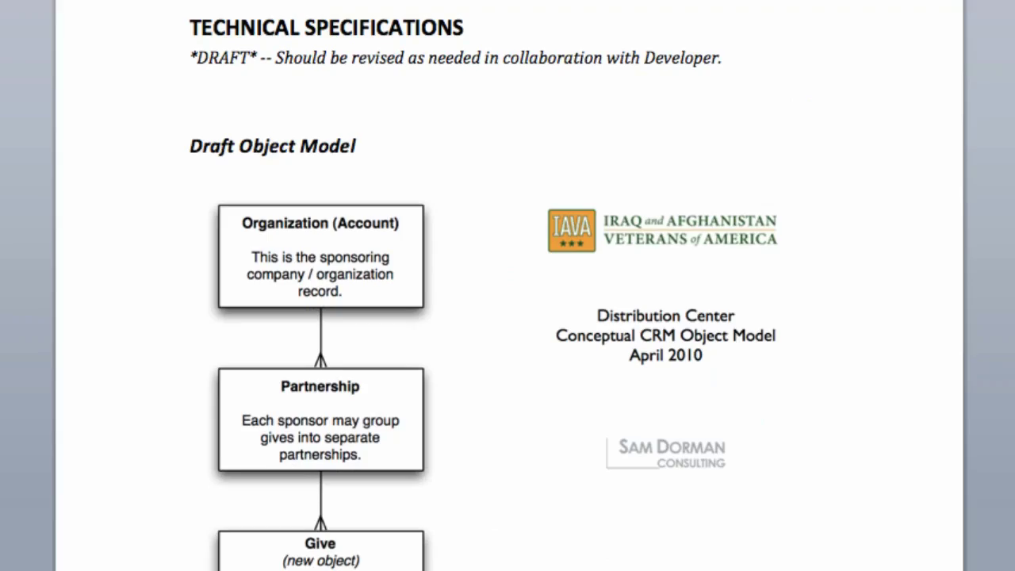
{"action": "scroll", "coordinate": [508, 318], "scroll_direction": "down", "scroll_amount": 15}
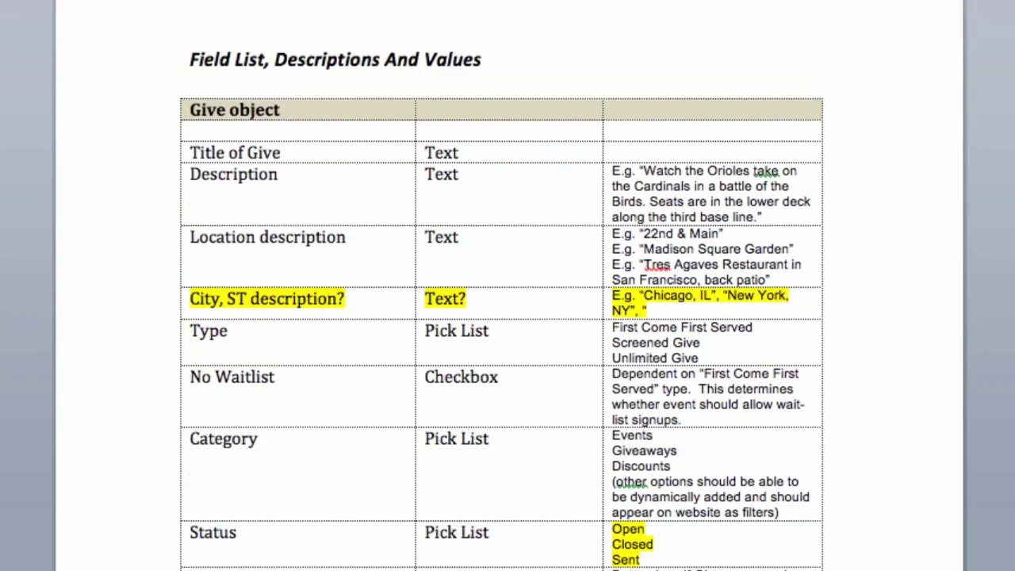
{"action": "scroll", "coordinate": [508, 318], "scroll_direction": "down", "scroll_amount": 5}
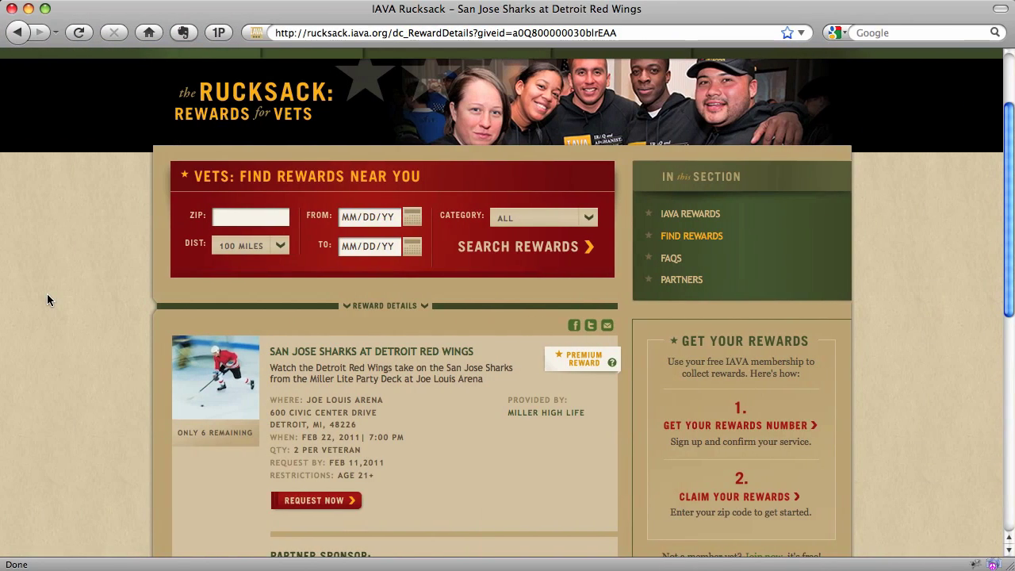
Request the Sharks at Red Wings reward, entering the member number and email address.
{"action": "scroll", "coordinate": [47, 294], "scroll_direction": "down", "scroll_amount": 1}
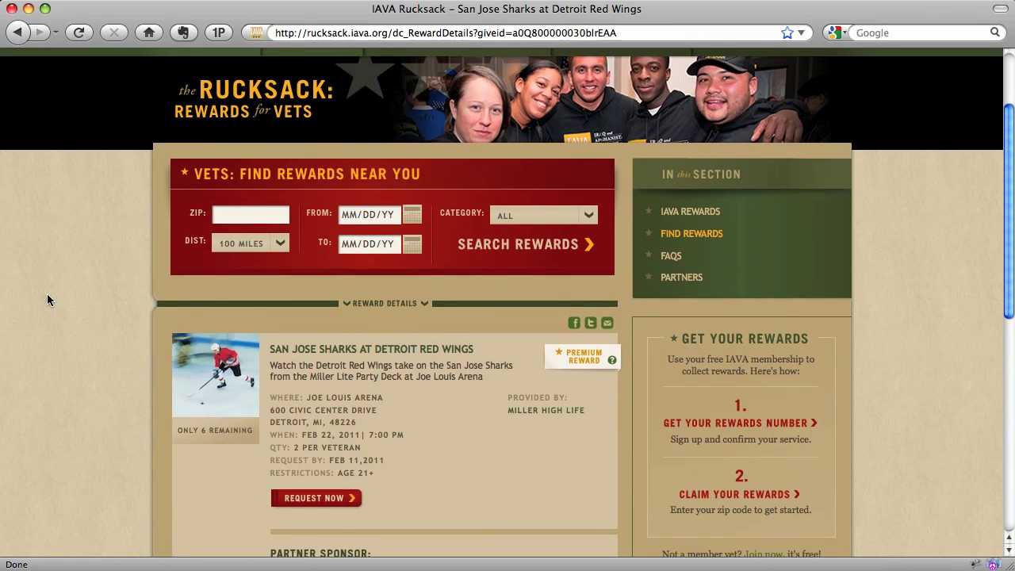
{"action": "scroll", "coordinate": [47, 300], "scroll_direction": "down", "scroll_amount": 3}
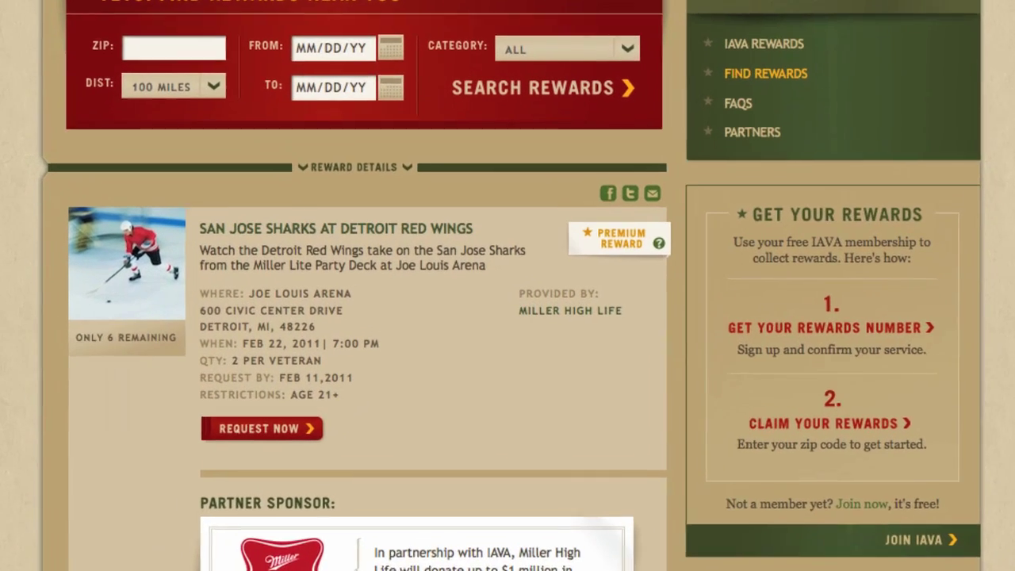
{"action": "left_click", "coordinate": [271, 431]}
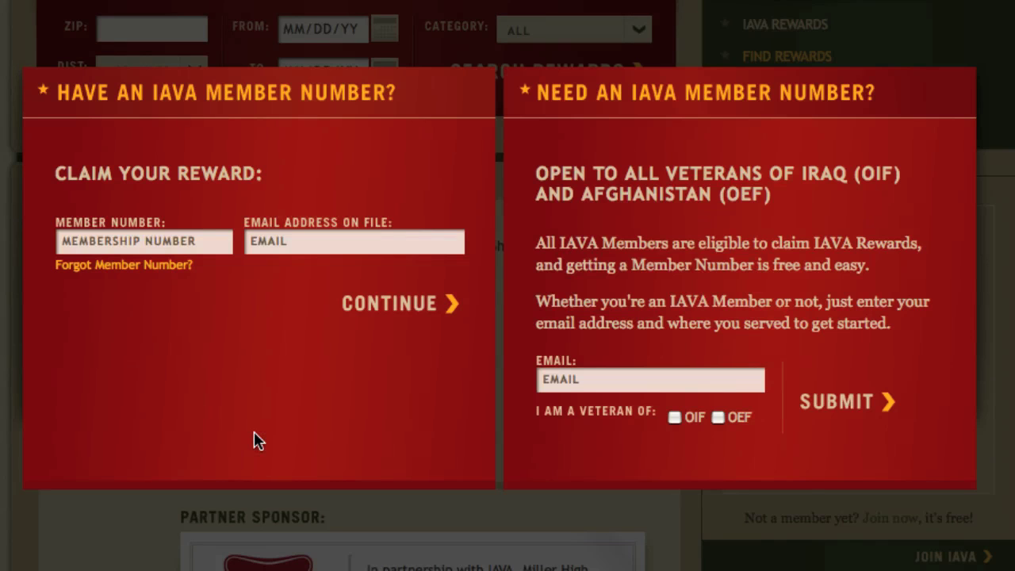
{"action": "type", "text": "1234567"}
{"action": "key", "text": "Tab"}
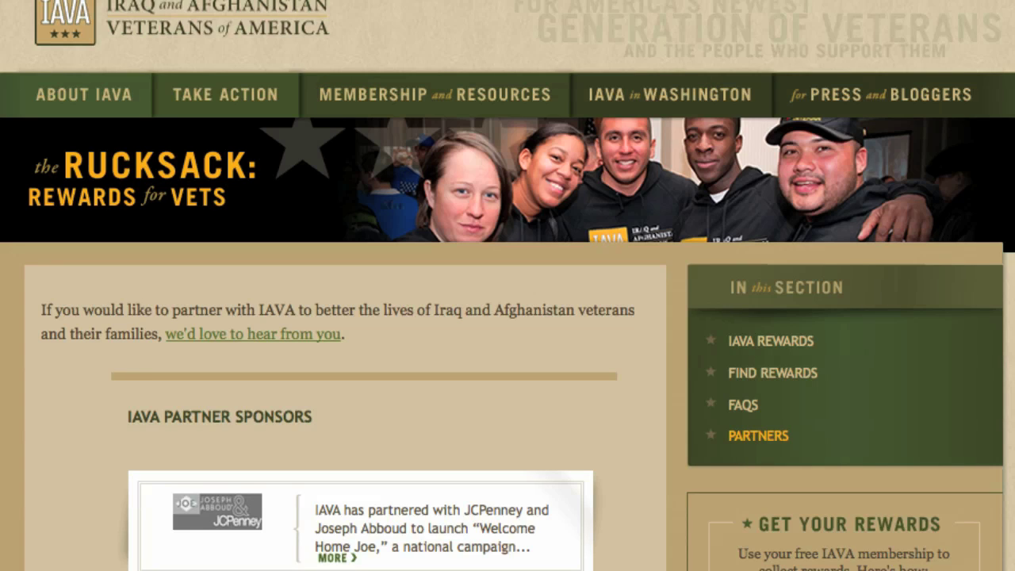
Scroll past the JCPenney, Miller High Life and Joseph Abboud sponsor cards down to O.A.R.
{"action": "scroll", "coordinate": [24, 368], "scroll_direction": "down", "scroll_amount": 3}
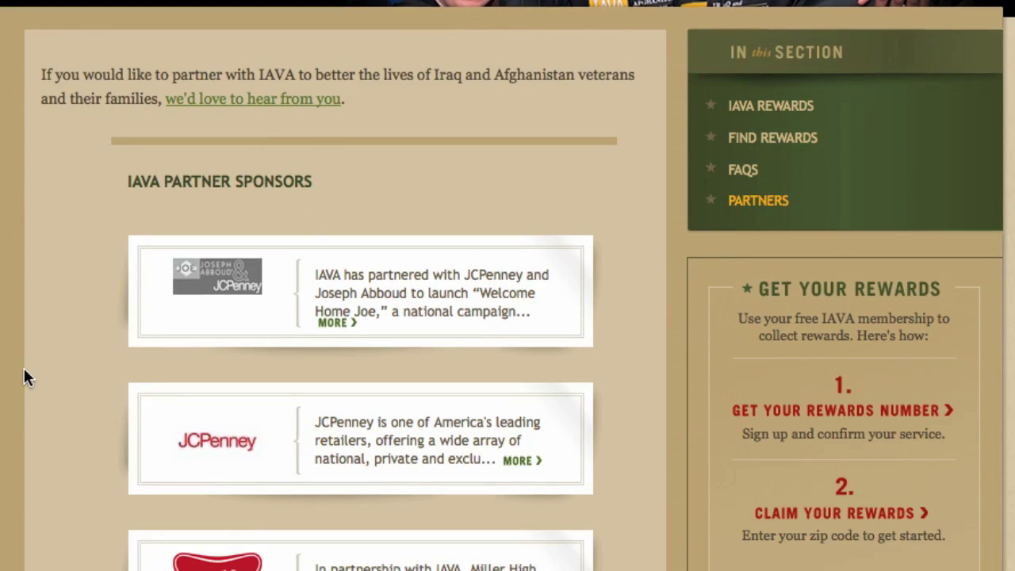
{"action": "scroll", "coordinate": [18, 371], "scroll_direction": "down", "scroll_amount": 2}
{"action": "scroll", "coordinate": [18, 371], "scroll_direction": "down", "scroll_amount": 2}
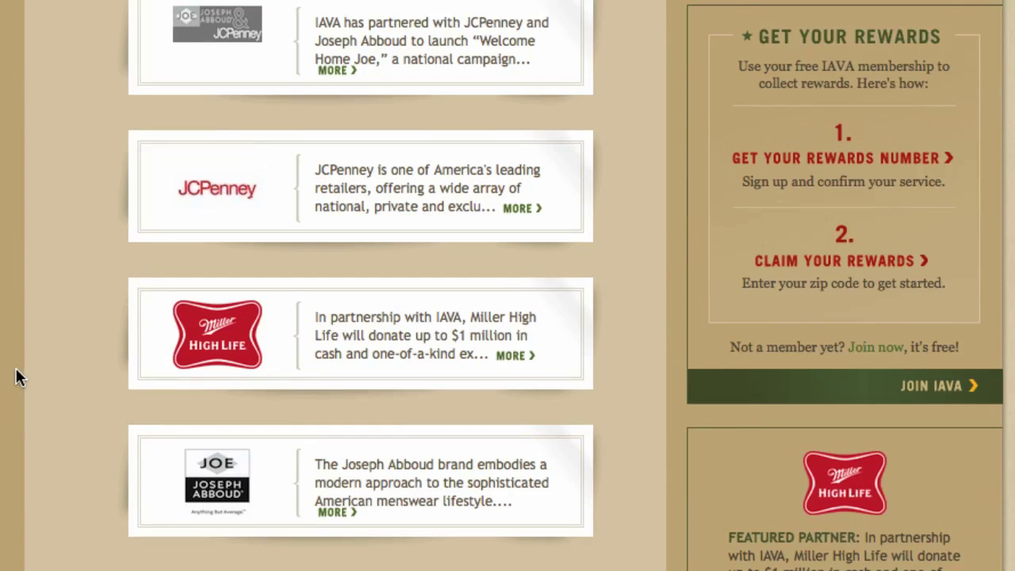
{"action": "scroll", "coordinate": [16, 373], "scroll_direction": "down", "scroll_amount": 2}
{"action": "scroll", "coordinate": [185, 301], "scroll_direction": "down", "scroll_amount": 1}
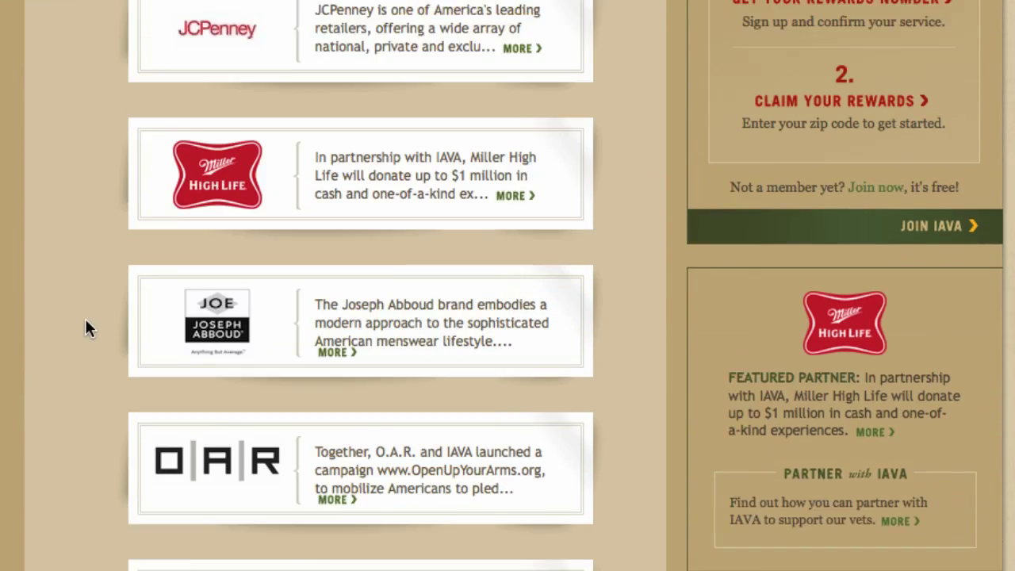
{"action": "scroll", "coordinate": [82, 322], "scroll_direction": "down", "scroll_amount": 1}
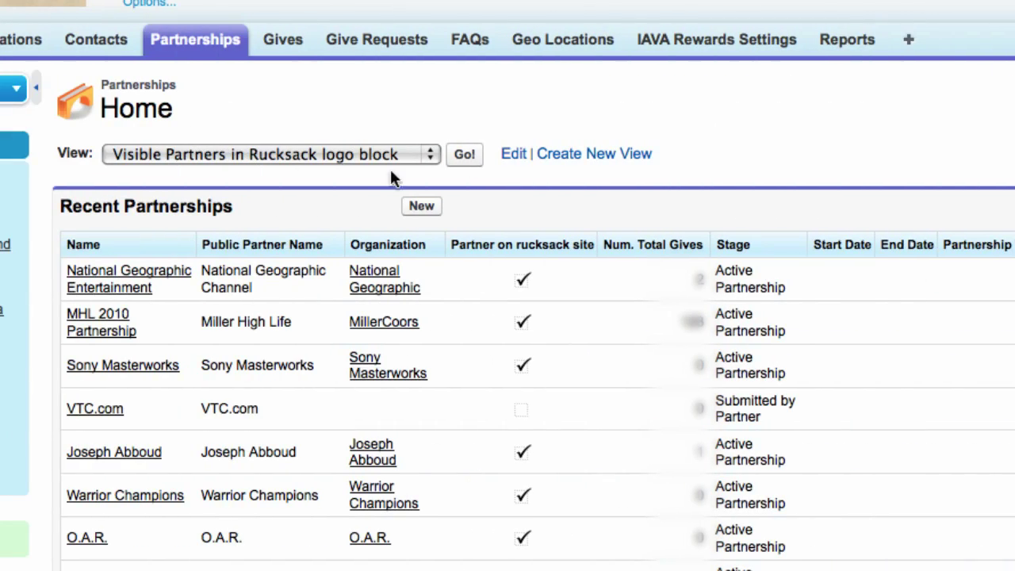
Open the National Geographic Entertainment partnership and scroll through its details and descriptions.
{"action": "left_click", "coordinate": [96, 295]}
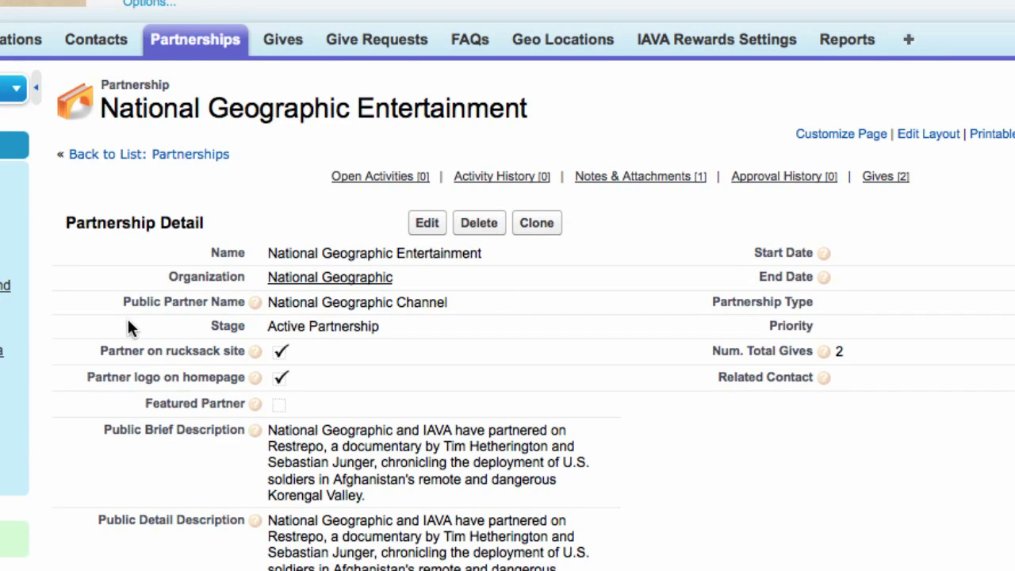
{"action": "scroll", "coordinate": [131, 325], "scroll_direction": "down", "scroll_amount": 3}
{"action": "scroll", "coordinate": [643, 350], "scroll_direction": "down", "scroll_amount": 3}
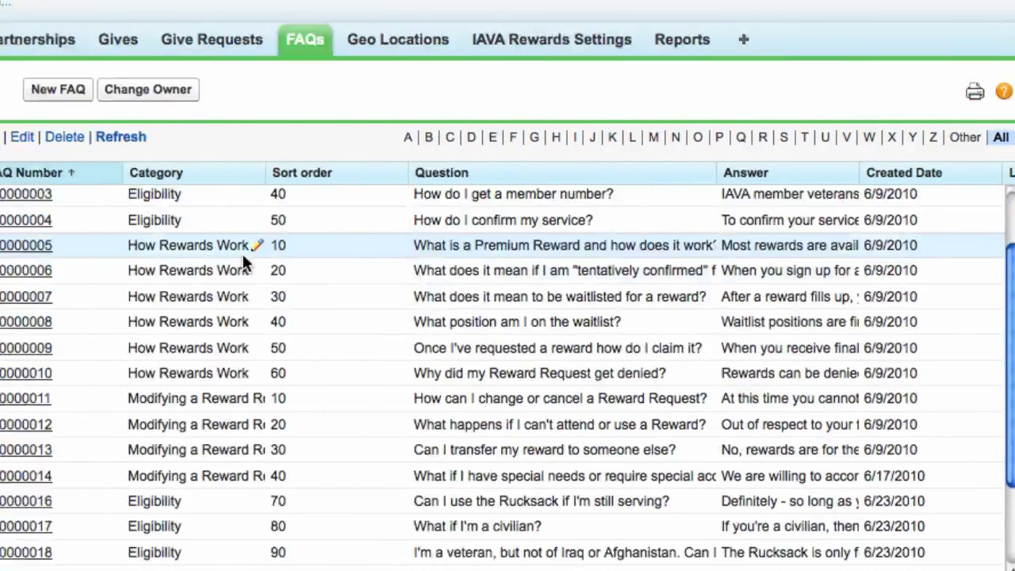
{"action": "scroll", "coordinate": [242, 254], "scroll_direction": "down", "scroll_amount": 3}
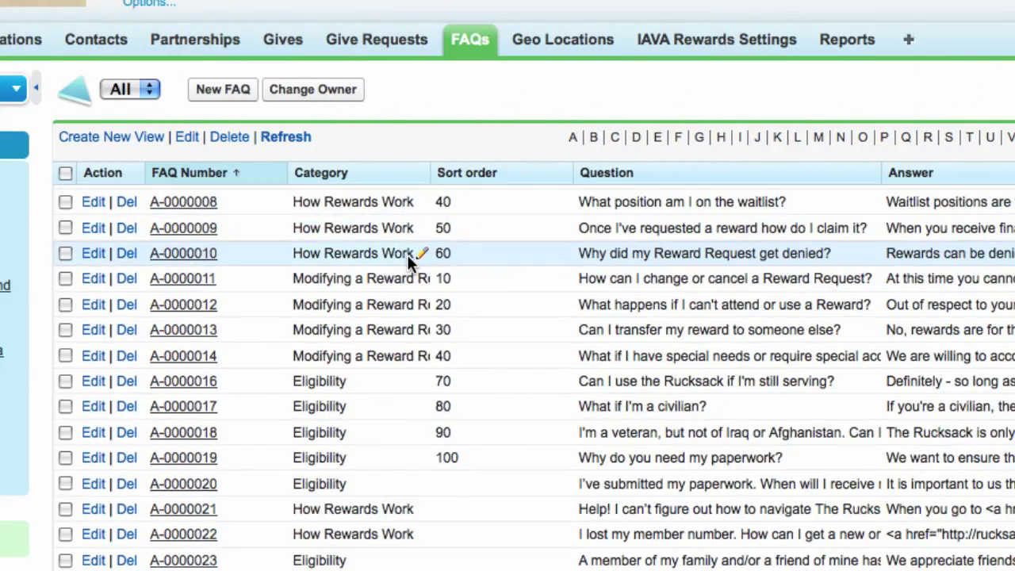
{"action": "scroll", "coordinate": [405, 284], "scroll_direction": "up", "scroll_amount": 3}
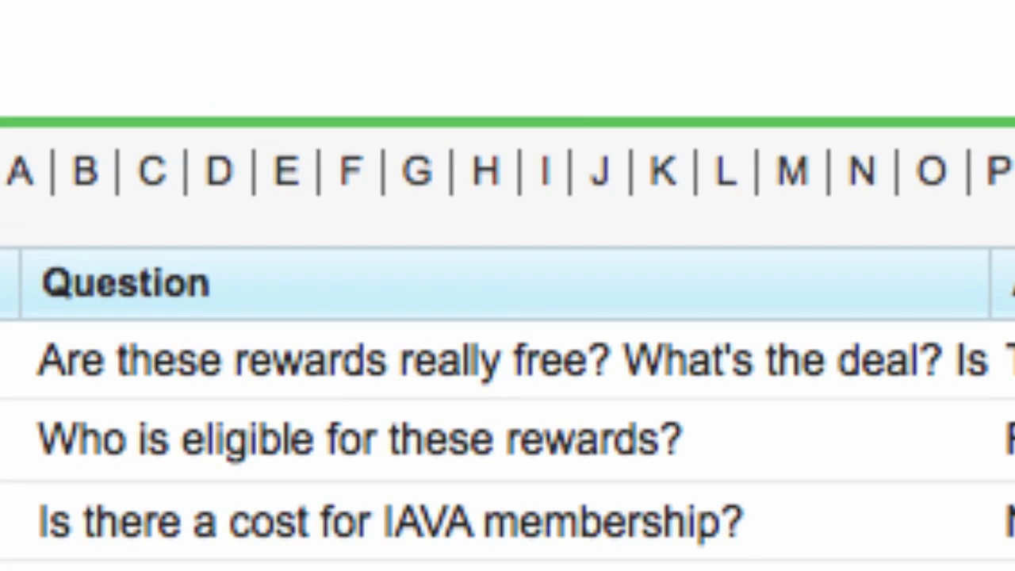
{"action": "scroll", "coordinate": [508, 436], "scroll_direction": "down", "scroll_amount": 3}
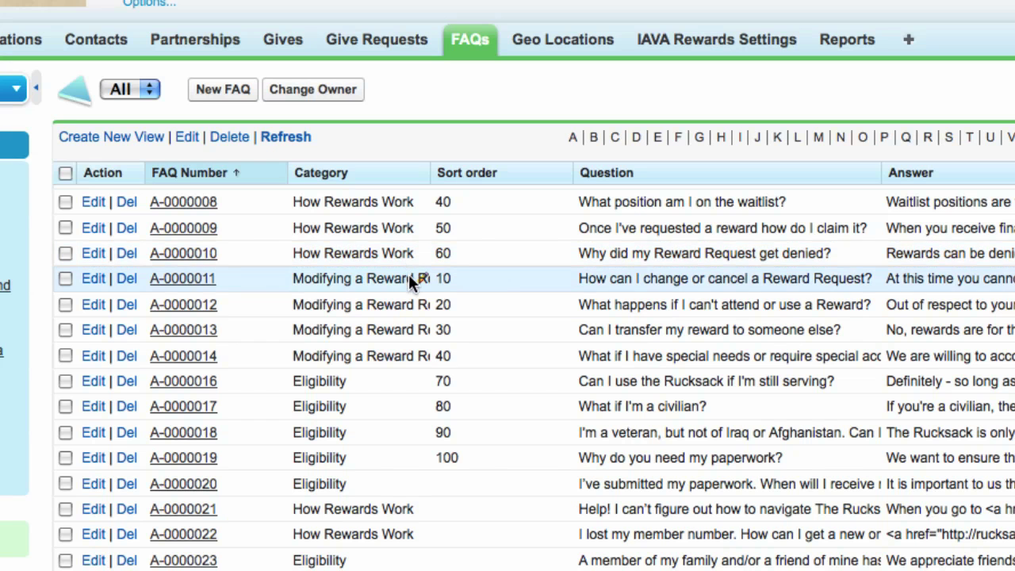
{"action": "scroll", "coordinate": [409, 274], "scroll_direction": "up", "scroll_amount": 3}
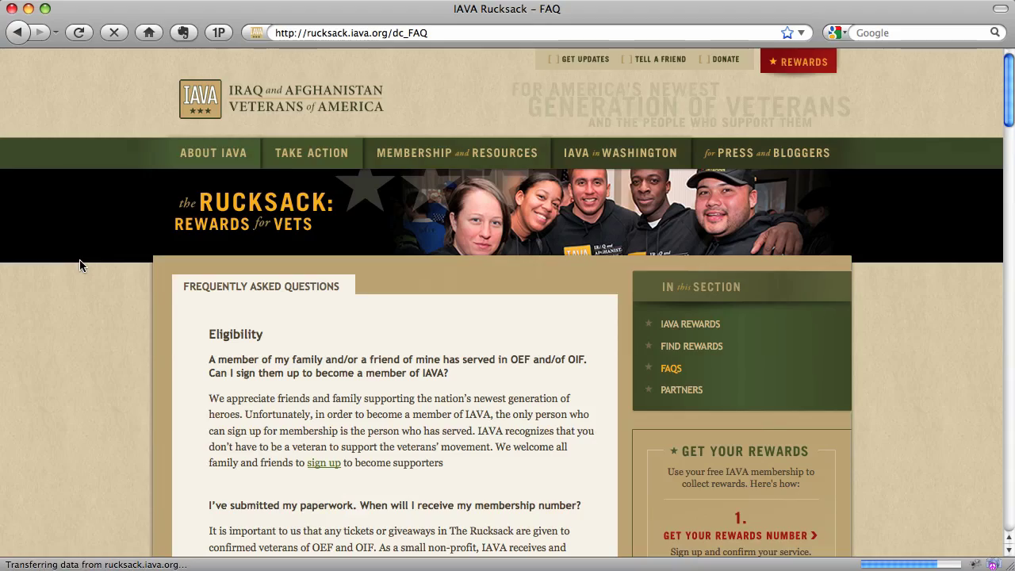
{"action": "scroll", "coordinate": [88, 270], "scroll_direction": "down", "scroll_amount": 3}
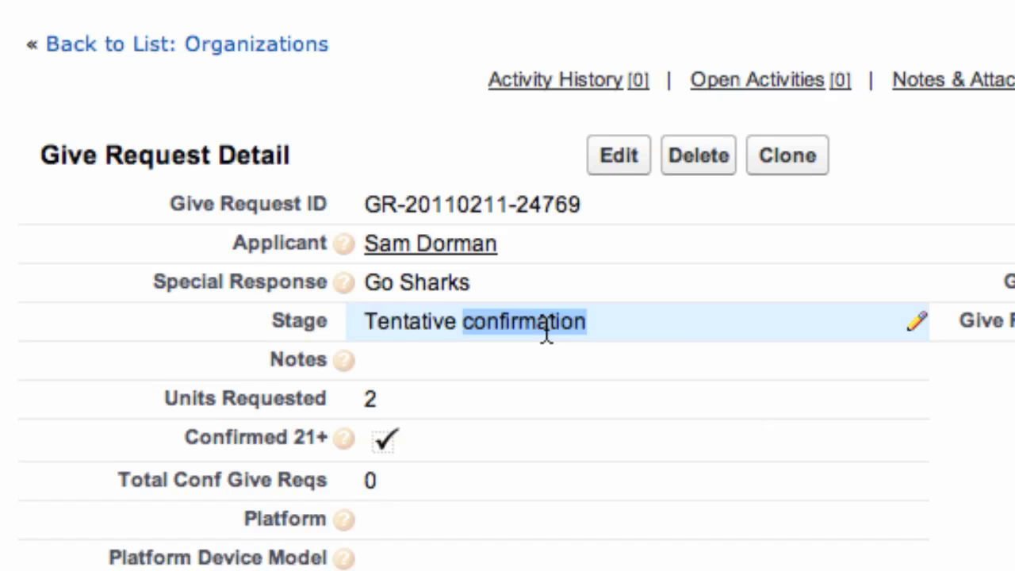
Change the give request's Stage from Tentative confirmation to Final confirmation and save the record.
{"action": "double_click", "coordinate": [547, 333]}
{"action": "left_click", "coordinate": [568, 330]}
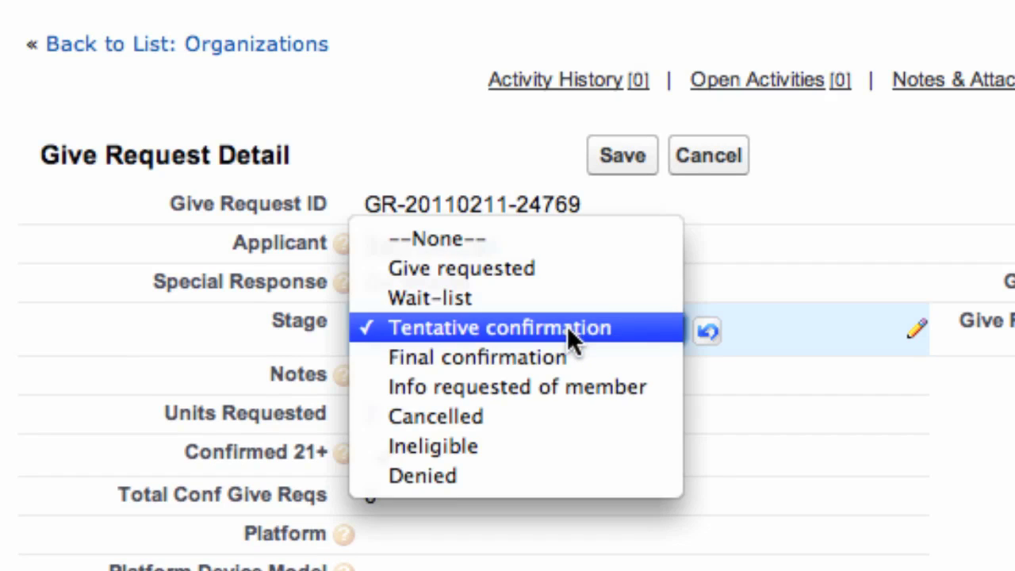
{"action": "left_click", "coordinate": [574, 355]}
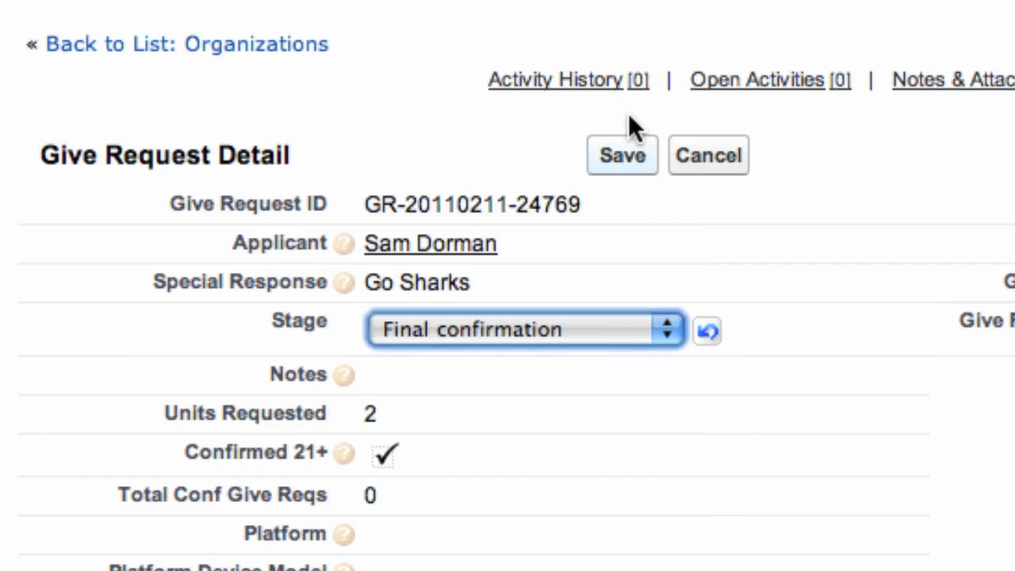
{"action": "left_click", "coordinate": [623, 155]}
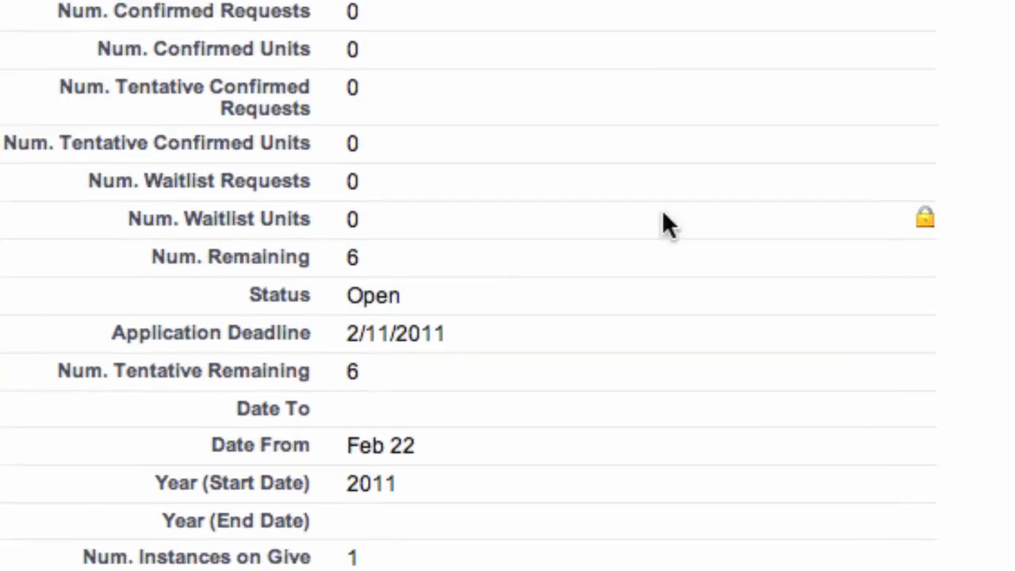
Switch the give instance's Status field from Open to Closed.
{"action": "double_click", "coordinate": [409, 296]}
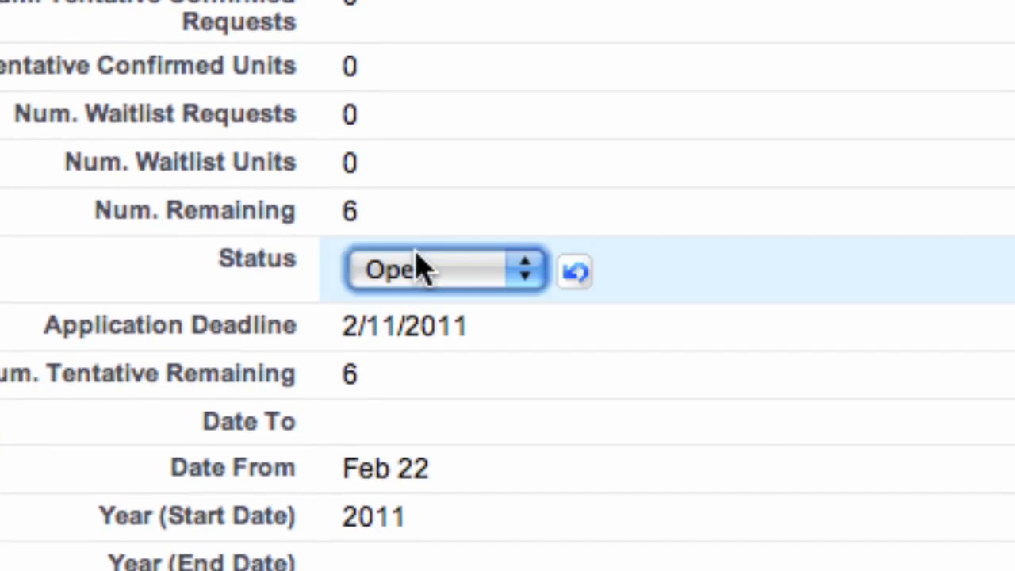
{"action": "left_click", "coordinate": [500, 281]}
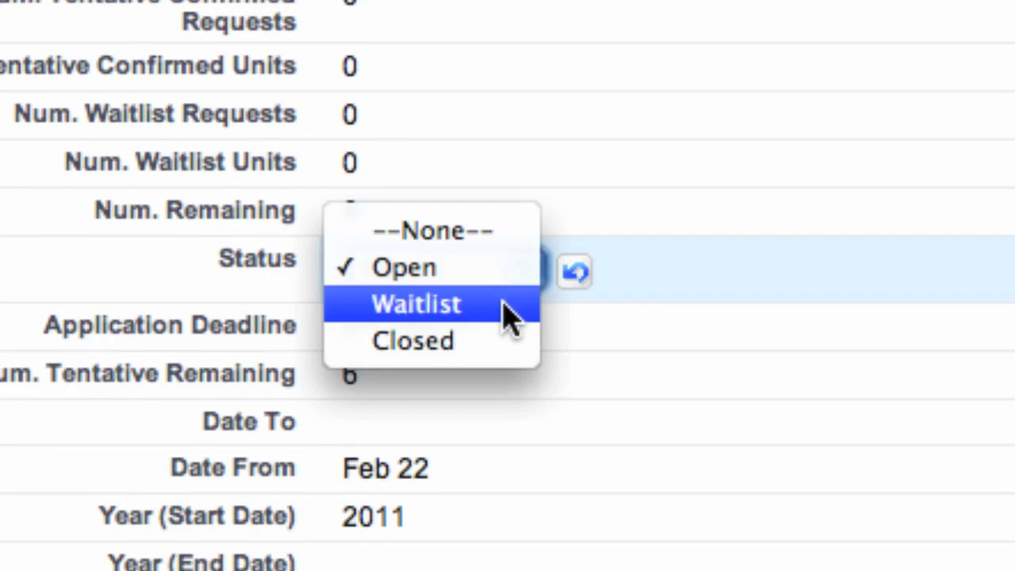
{"action": "left_click", "coordinate": [506, 346]}
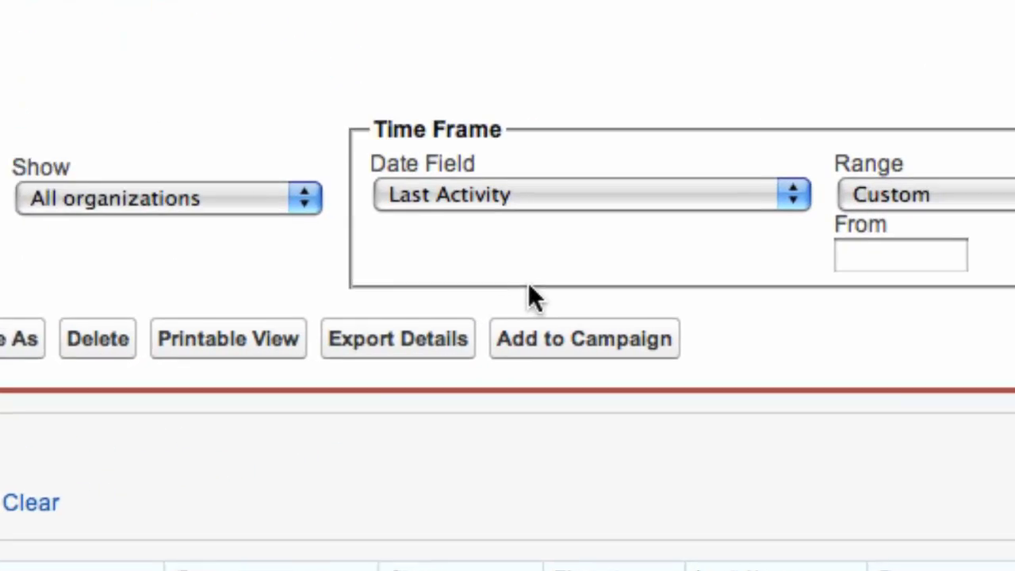
Export the report details in the default .xls format.
{"action": "left_click", "coordinate": [375, 336]}
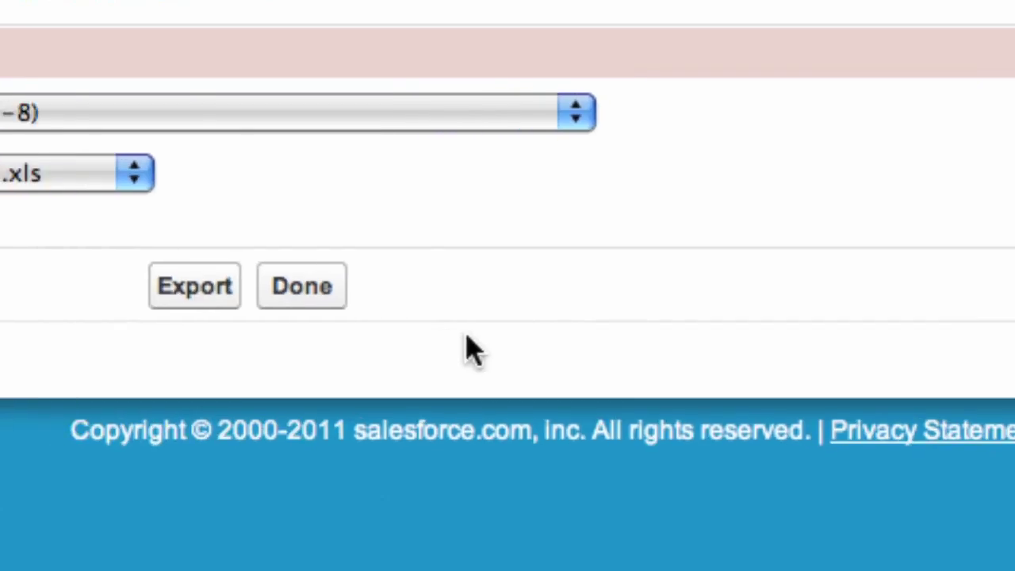
{"action": "left_click", "coordinate": [552, 312]}
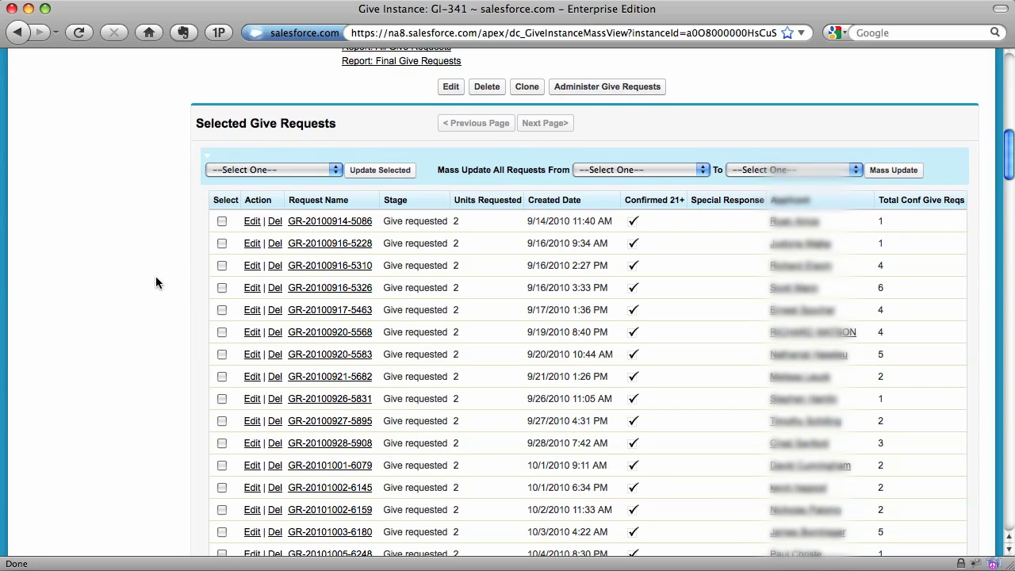
Tick the first, fourth and fifth give requests and choose Final confirmation for them.
{"action": "scroll", "coordinate": [156, 276], "scroll_direction": "down", "scroll_amount": 2}
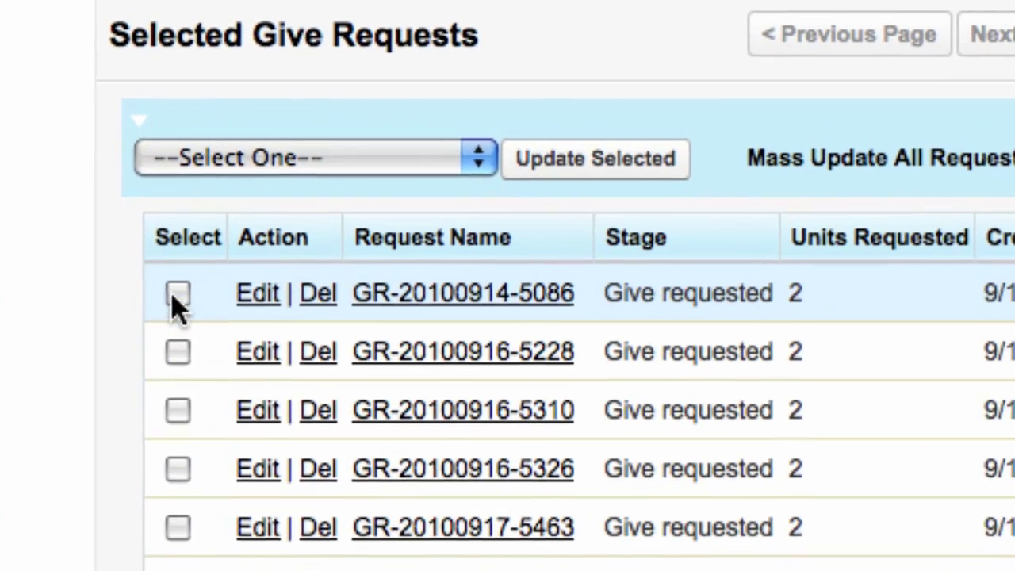
{"action": "left_click", "coordinate": [178, 292]}
{"action": "left_click", "coordinate": [178, 469]}
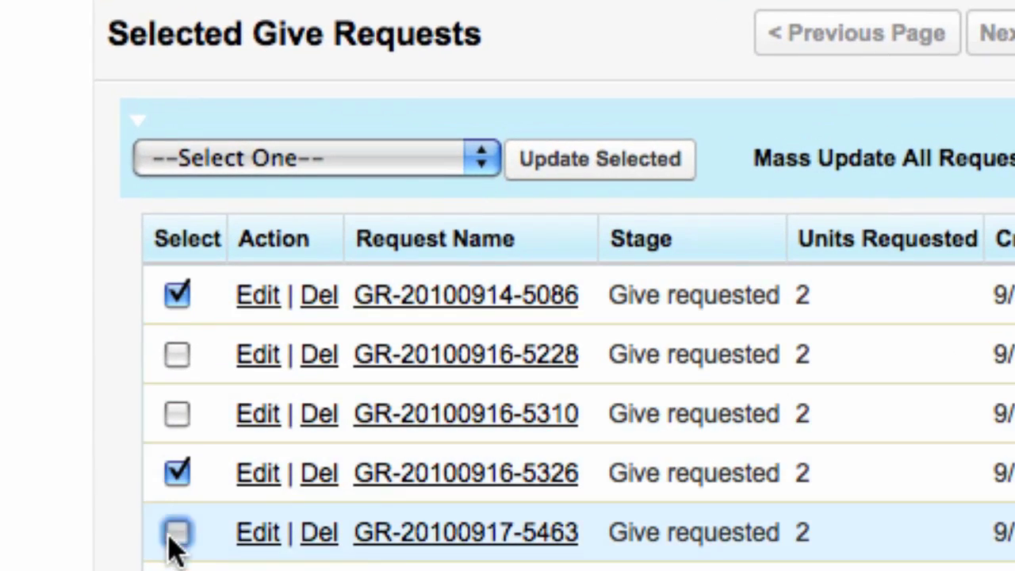
{"action": "left_click", "coordinate": [178, 527]}
{"action": "left_click", "coordinate": [310, 163]}
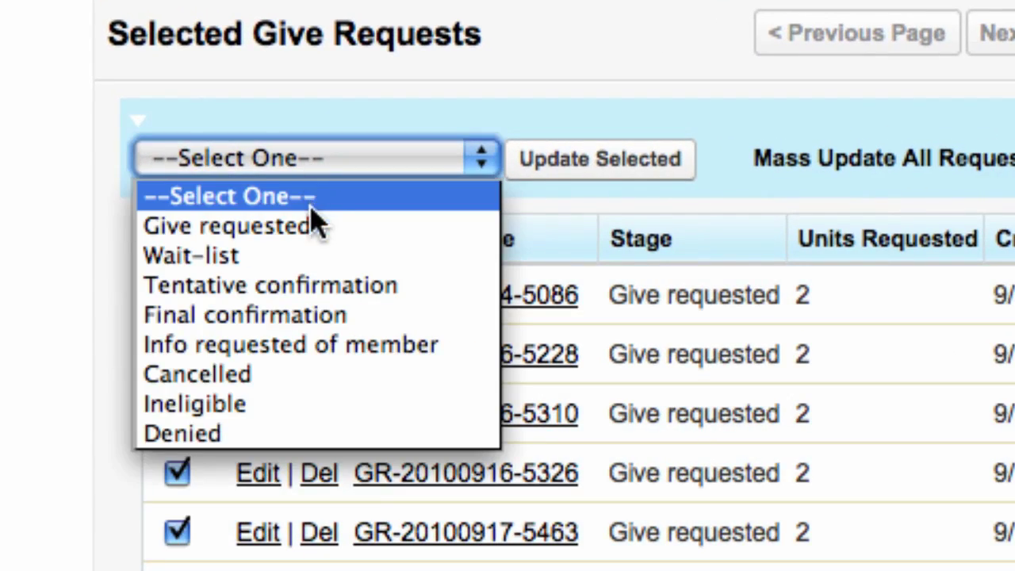
{"action": "left_click", "coordinate": [294, 318]}
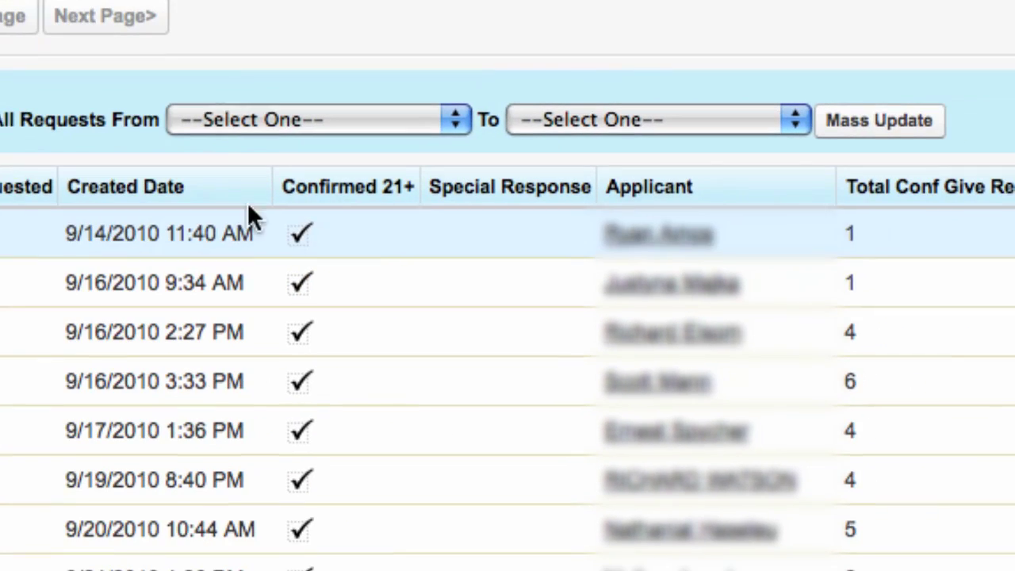
Set the mass update to move requests from Tentative confirmation to Final confirmation.
{"action": "left_click", "coordinate": [780, 132]}
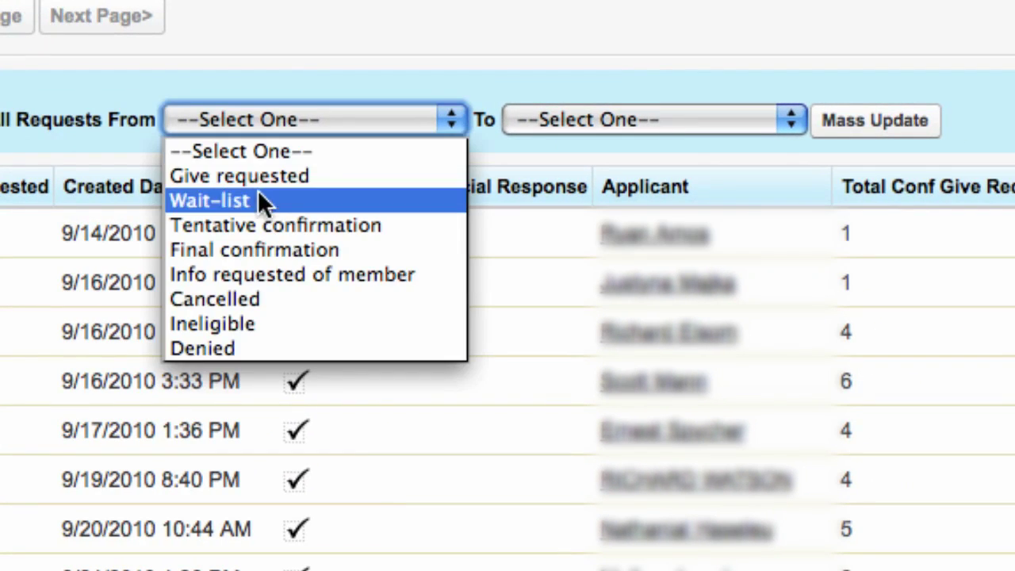
{"action": "left_click", "coordinate": [265, 225]}
{"action": "left_click", "coordinate": [589, 119]}
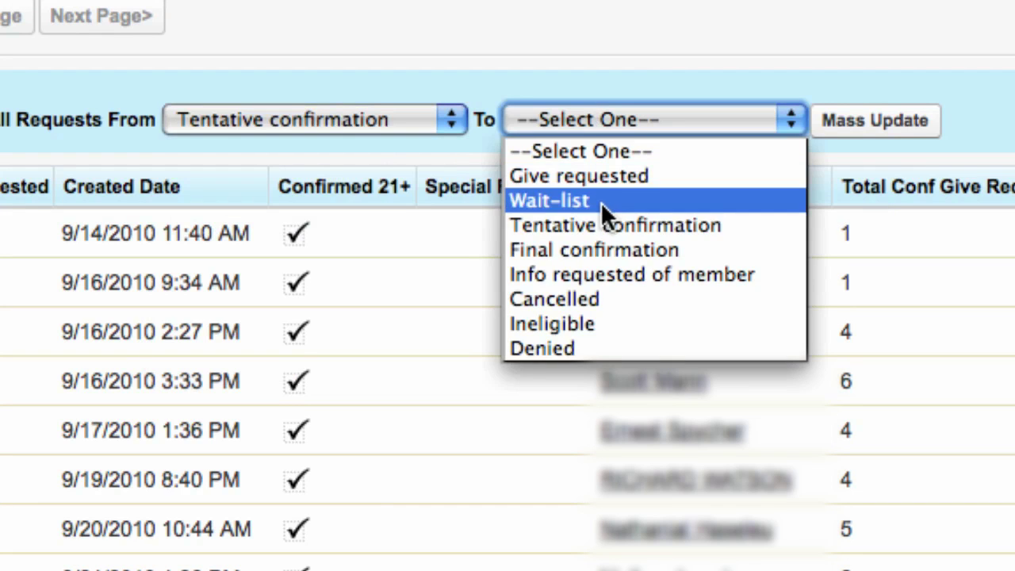
{"action": "left_click", "coordinate": [589, 249]}
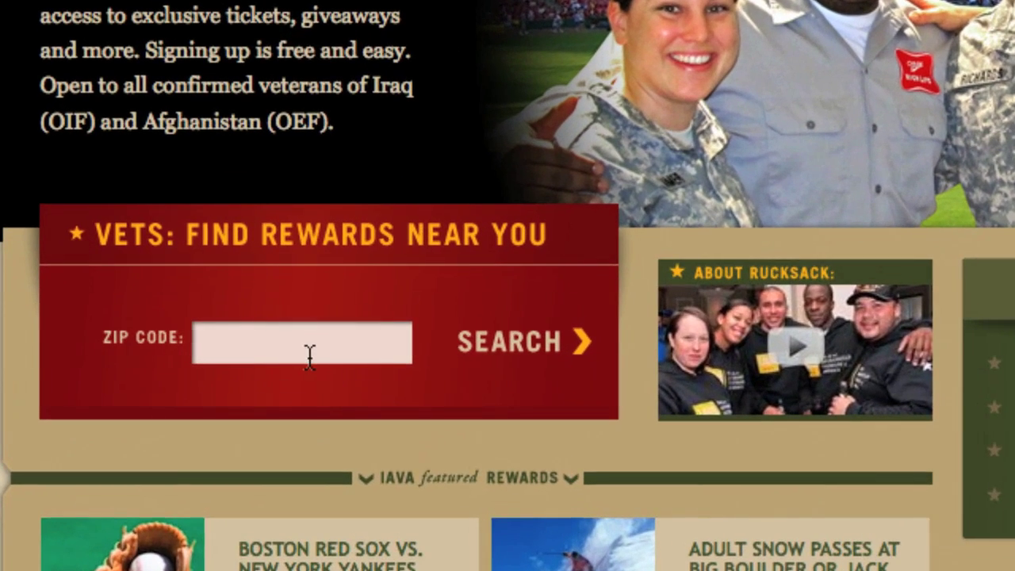
Search rewards for ZIP code 48201 and bring up the DIST distance options.
{"action": "left_click", "coordinate": [306, 229]}
{"action": "type", "text": "48201"}
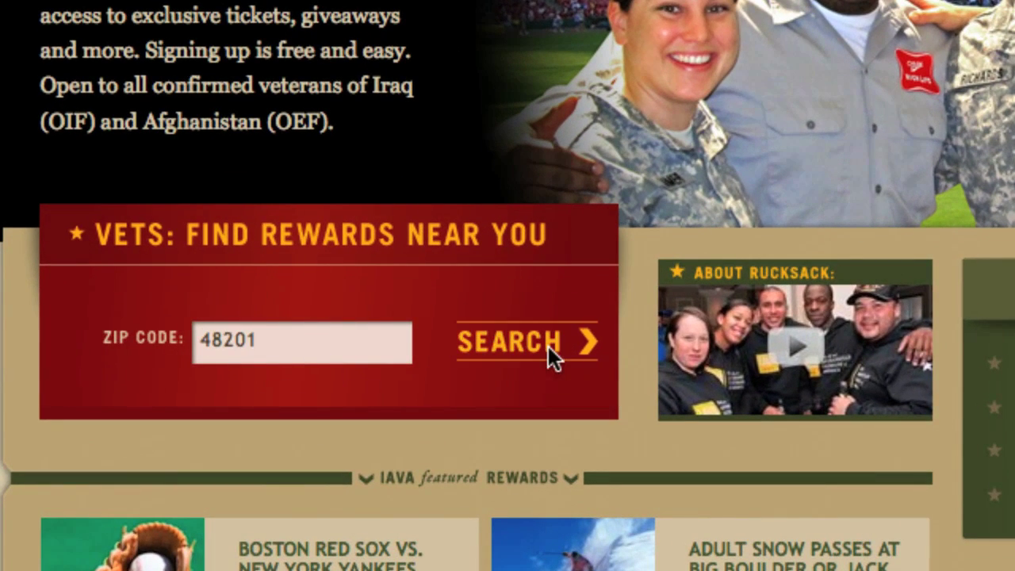
{"action": "left_click", "coordinate": [548, 346]}
{"action": "left_click", "coordinate": [278, 243]}
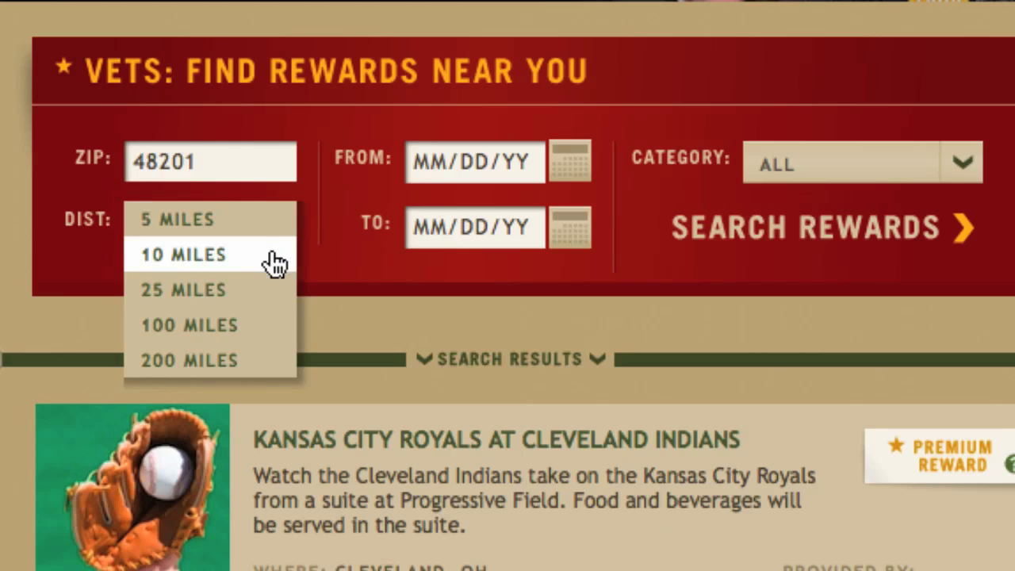